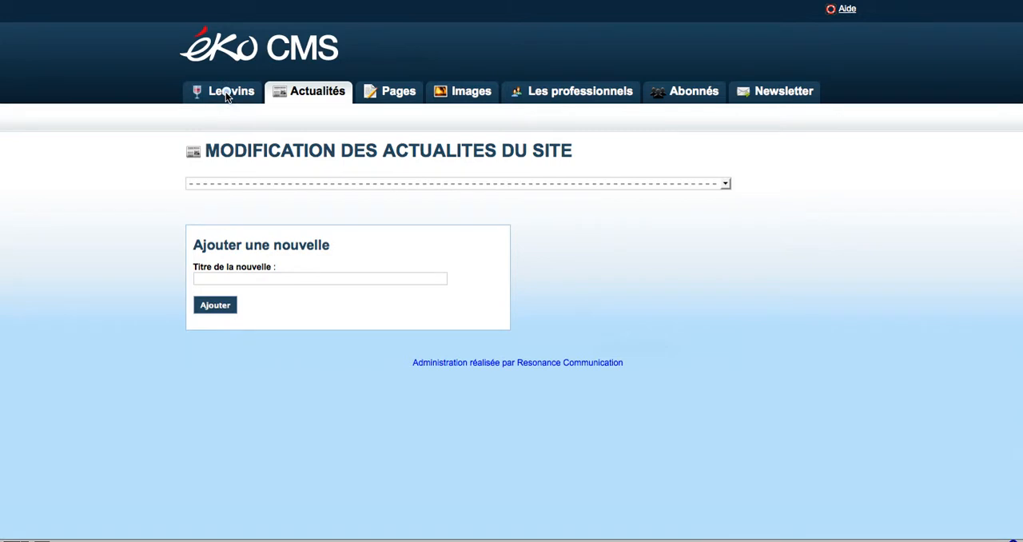
Go to the wine products section and start adding a new product
click(235, 93)
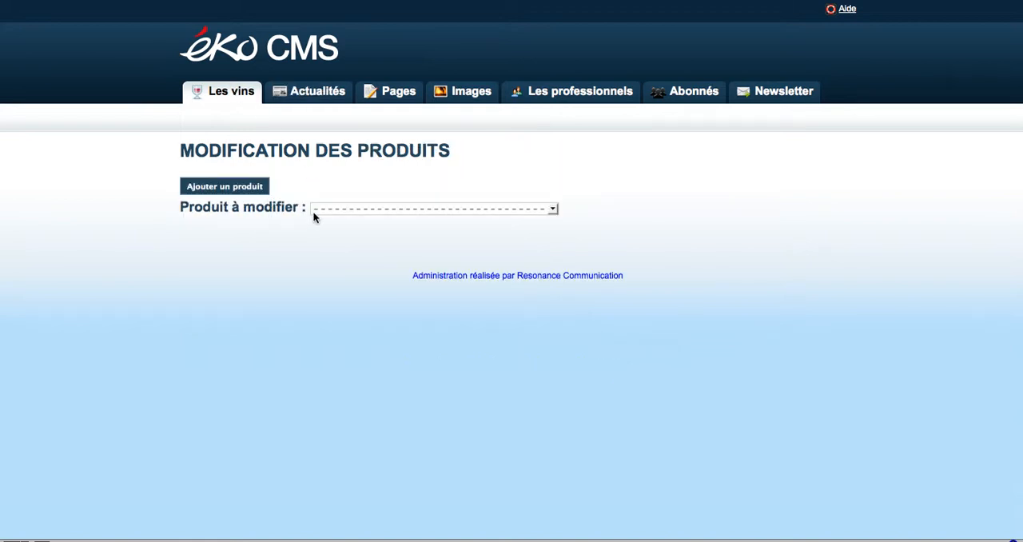
click(452, 211)
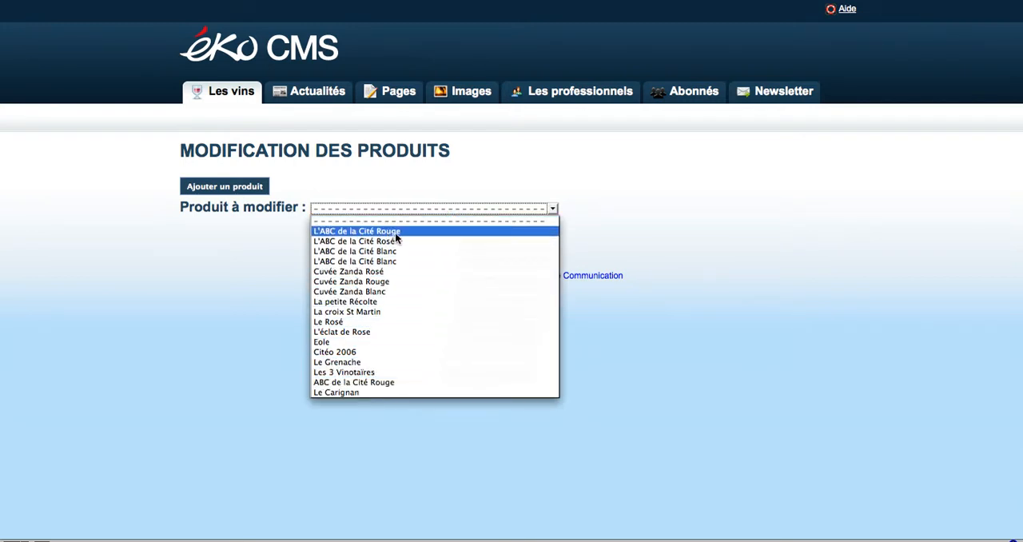
click(277, 239)
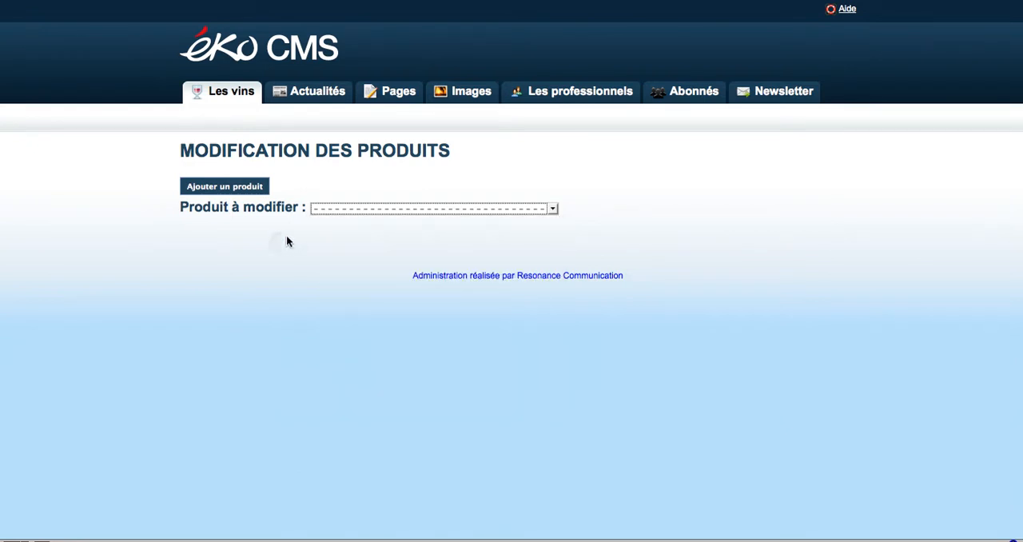
click(245, 187)
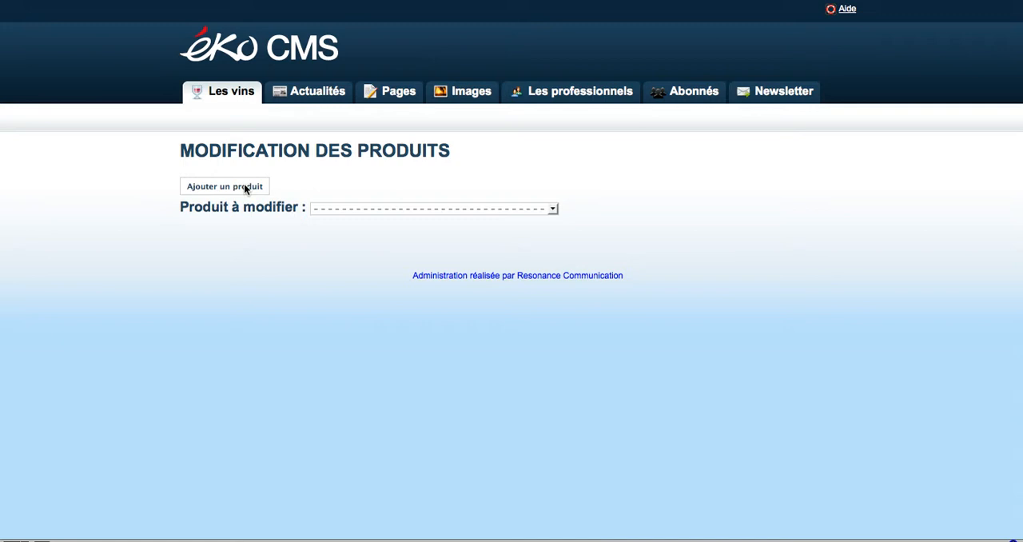
click(243, 186)
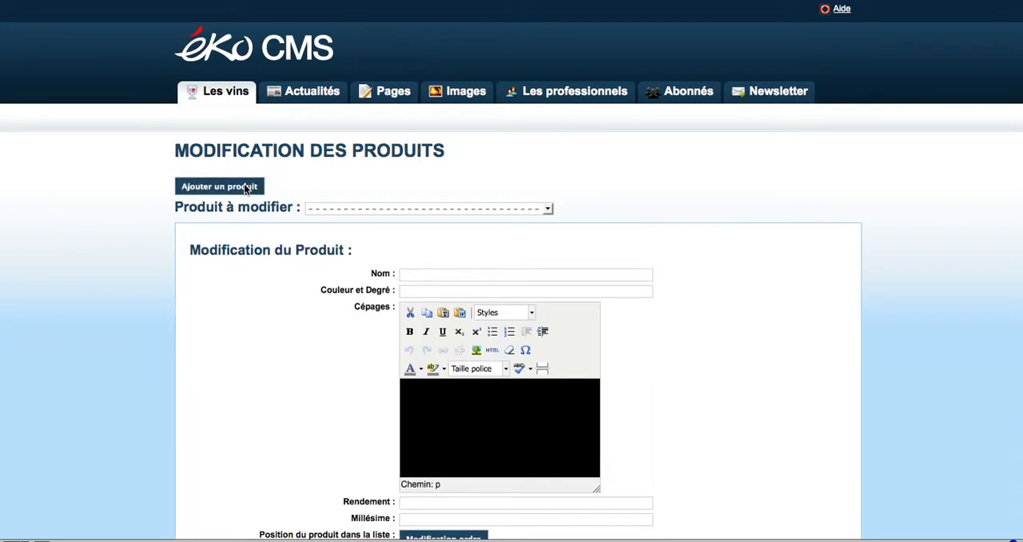
Enter "Vin Vinotaire" as the new product's name
scroll(572, 212, down, 1)
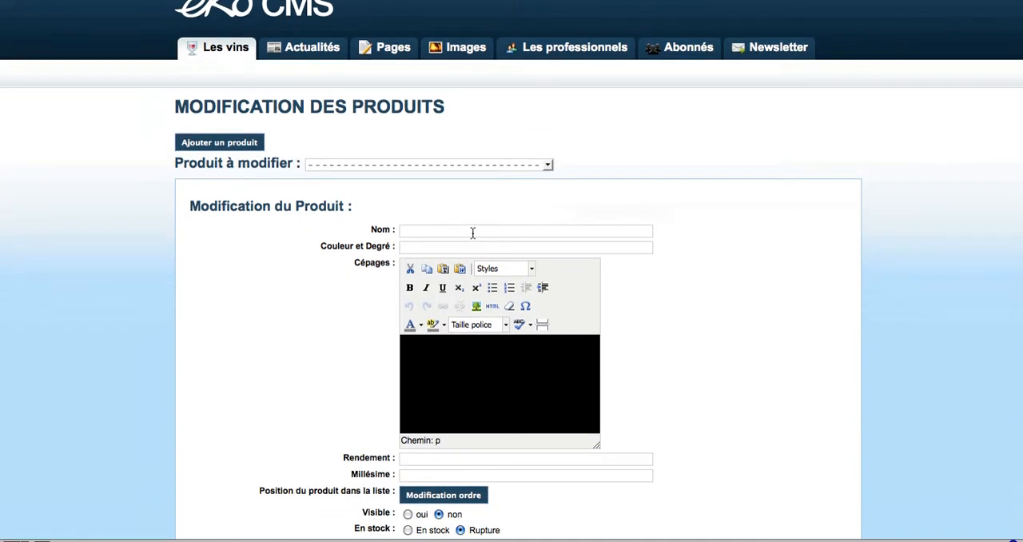
click(472, 232)
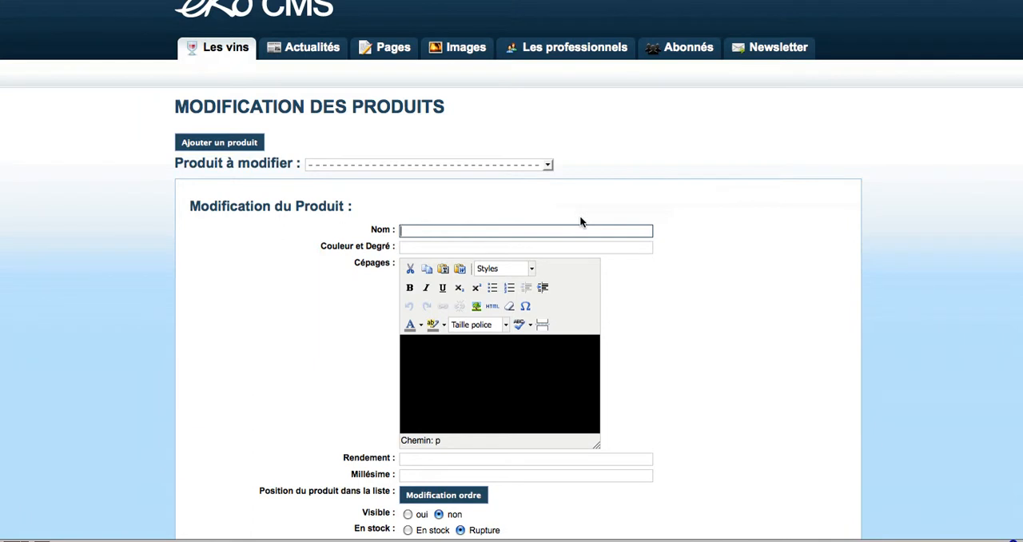
text(Vins Vinotaire)
click(417, 231)
key(BackSpace)
Enter "rouge" as the product's colour and degree (Couleur et Degré)
click(430, 249)
text(ro)
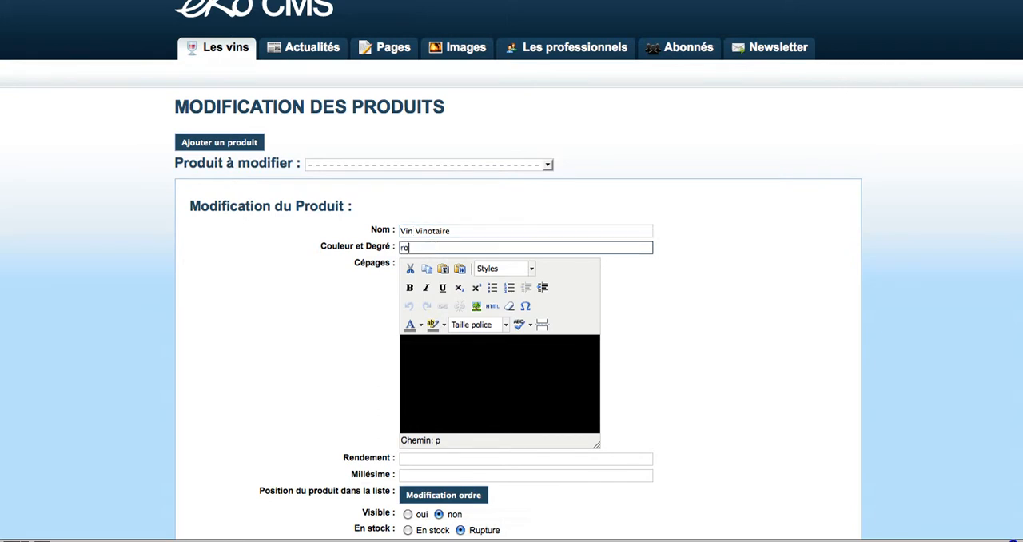
text(uge)
click(645, 291)
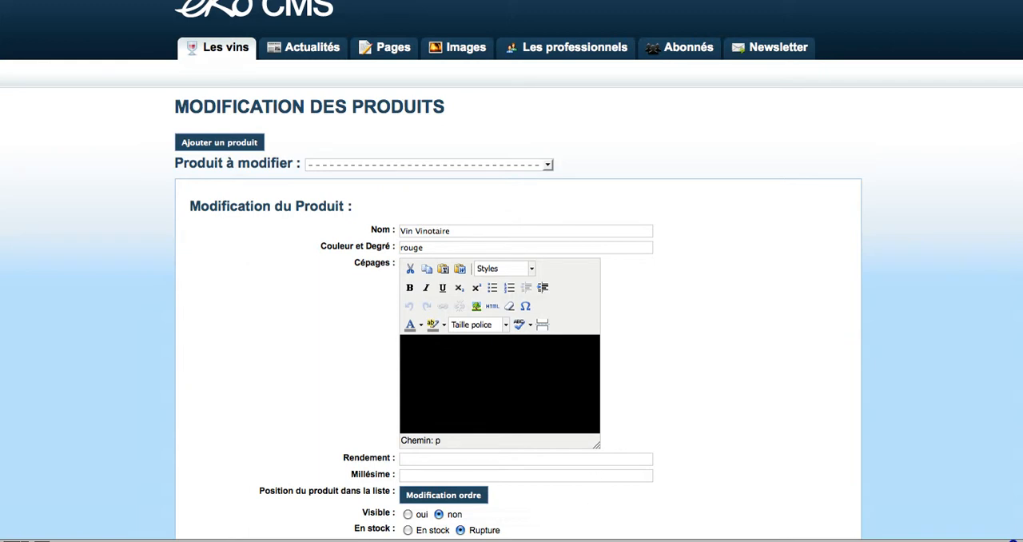
Copy "70% Merlot" from the TextEdit notes into the product's grape varieties (Cépages)
click(573, 538)
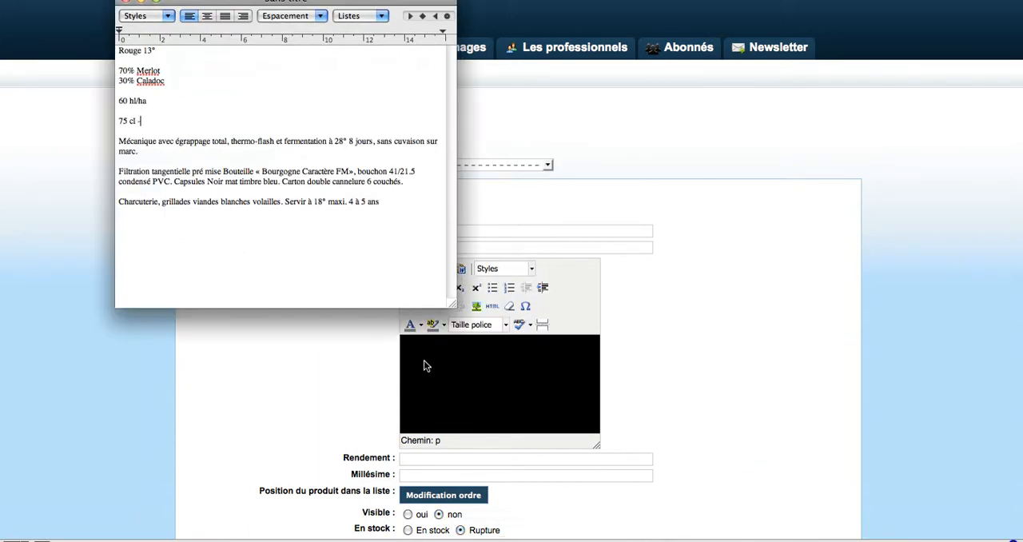
drag(161, 72, 118, 72)
key(super+c)
click(413, 352)
key(super+v)
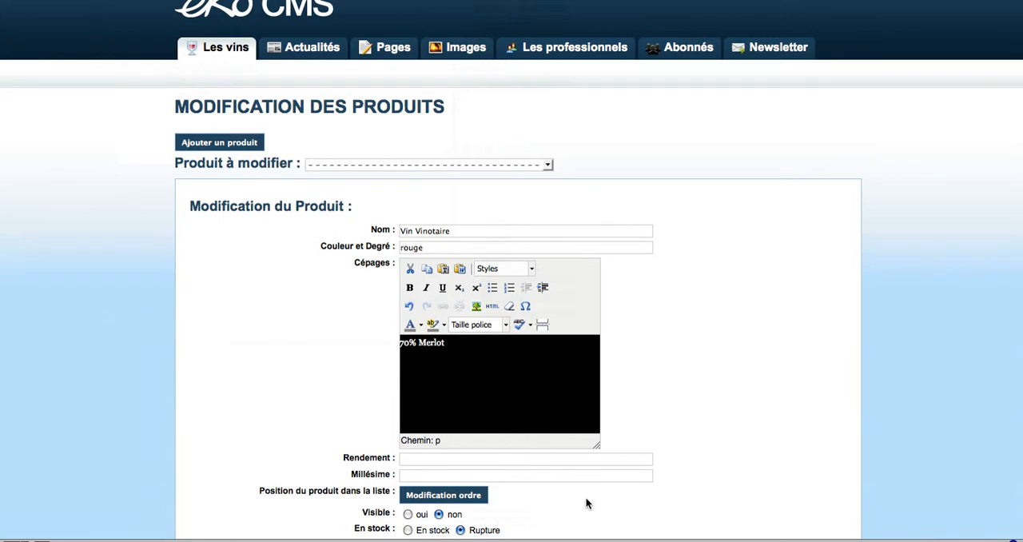
Copy "30% Caladoc" from the TextEdit notes onto a new line of the grape varieties
click(591, 537)
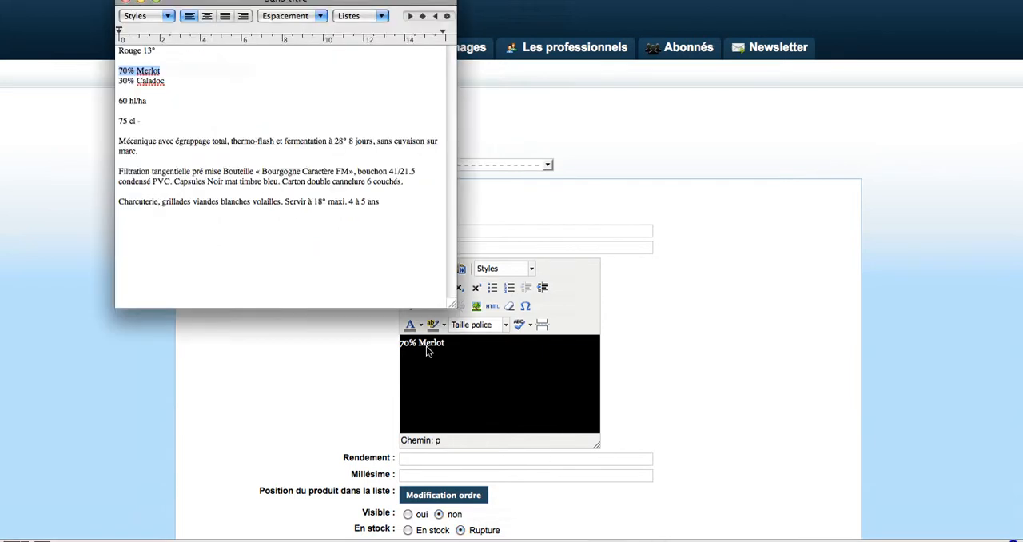
drag(171, 81, 106, 82)
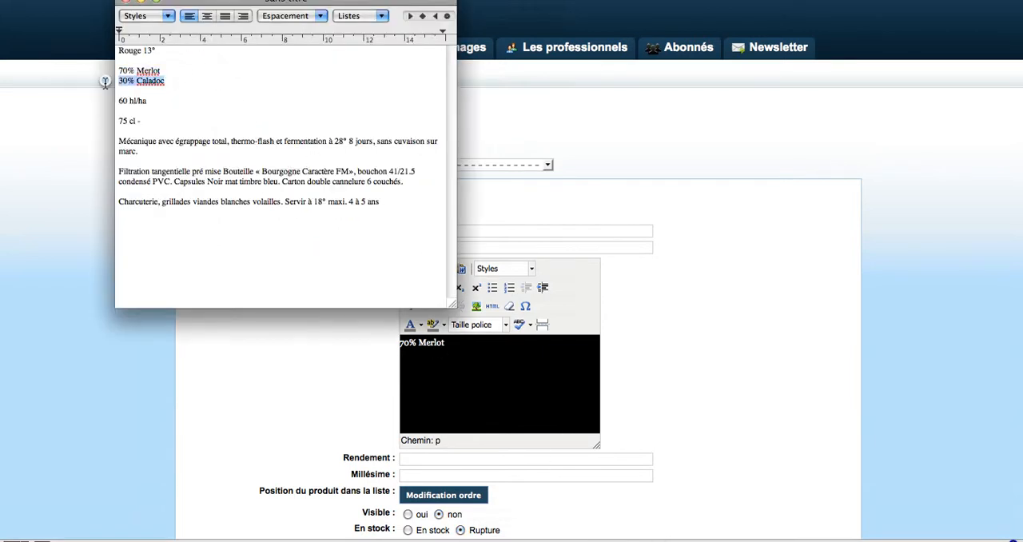
click(419, 365)
key(Return)
key(super+v)
Copy the yield "60 hl/ha" from the TextEdit notes into the product's Rendement
scroll(473, 379, down, 2)
click(449, 405)
click(587, 536)
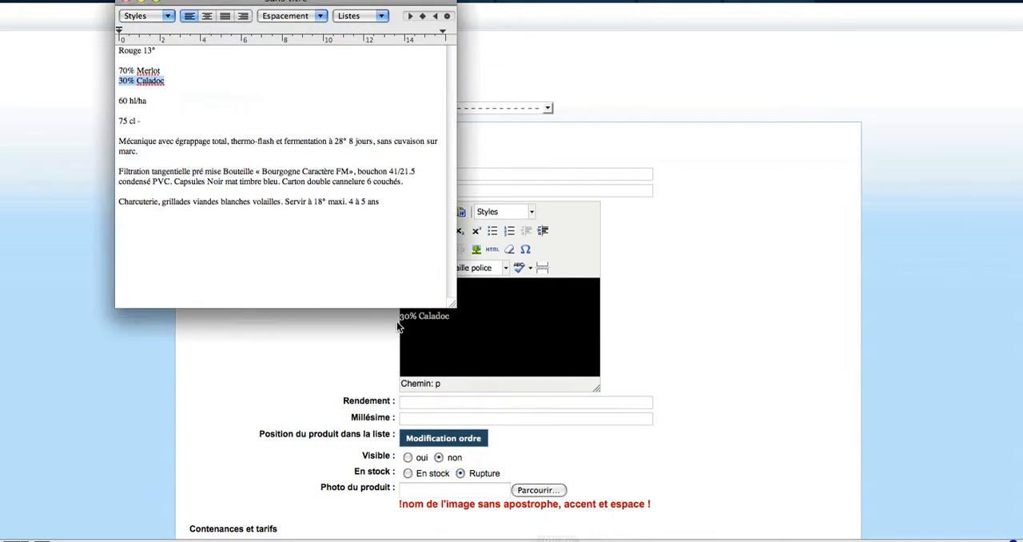
click(149, 101)
drag(149, 101, 119, 100)
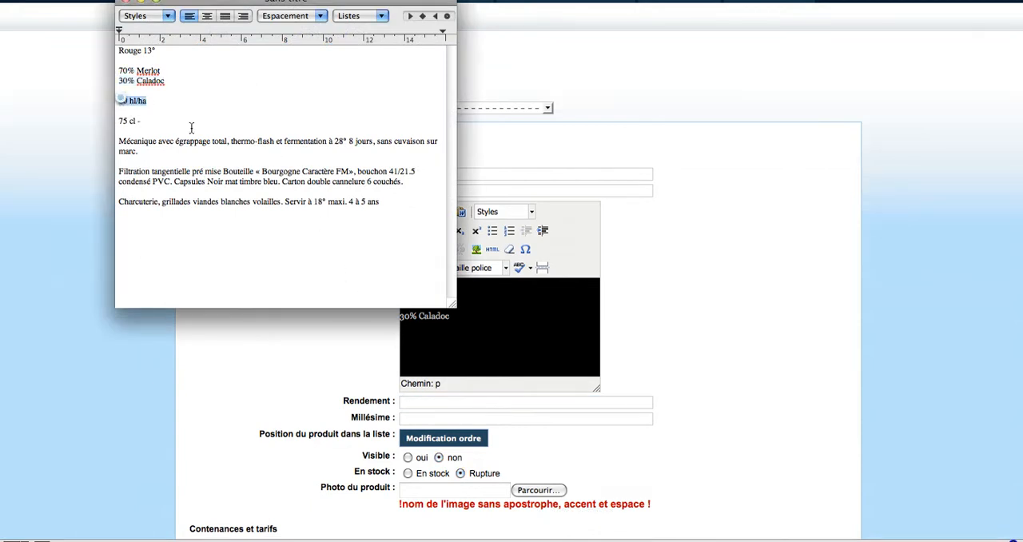
click(406, 401)
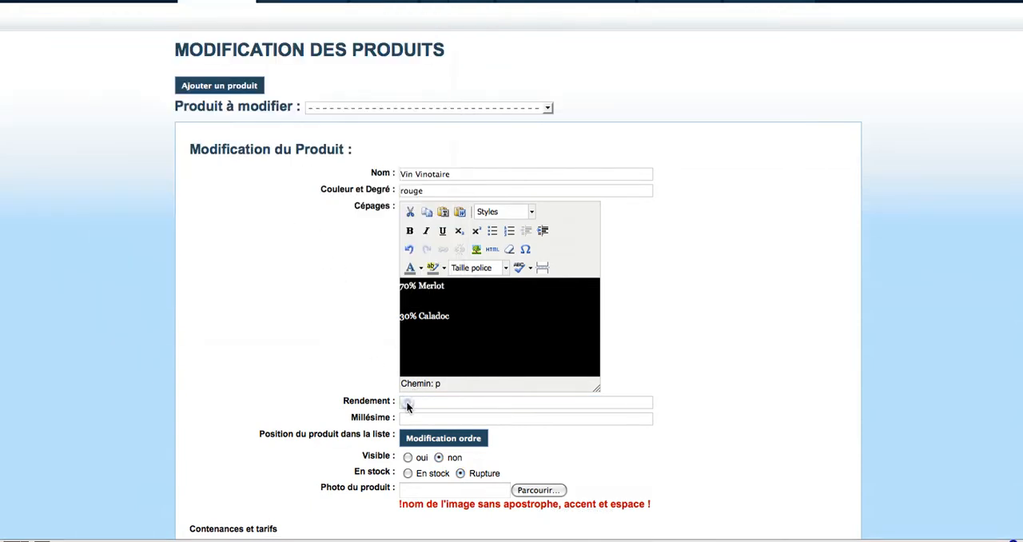
key(super+v)
Set the product's vintage (Millésime) to 2005
click(421, 422)
text(2005)
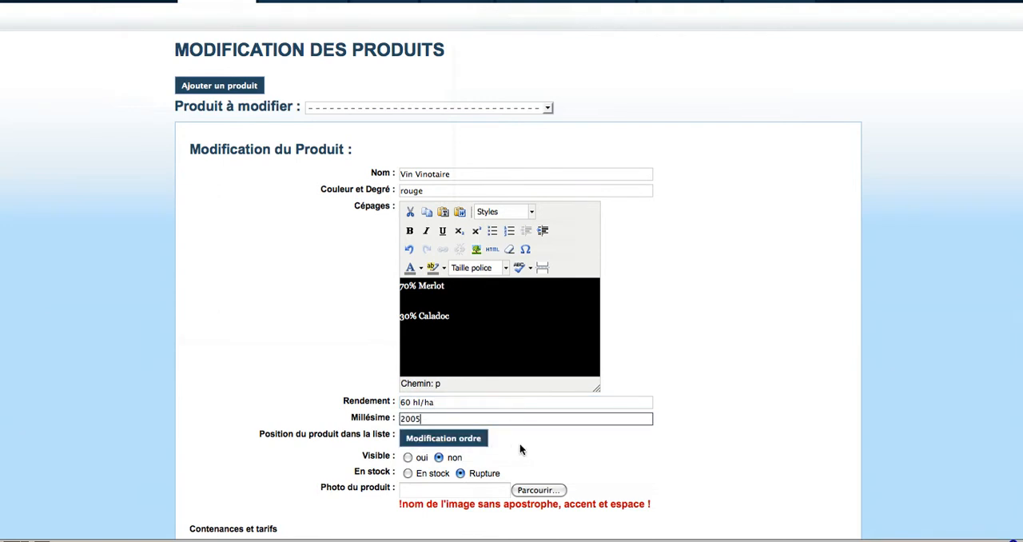
Make the product visible (oui) and mark it as En stock
scroll(520, 450, down, 3)
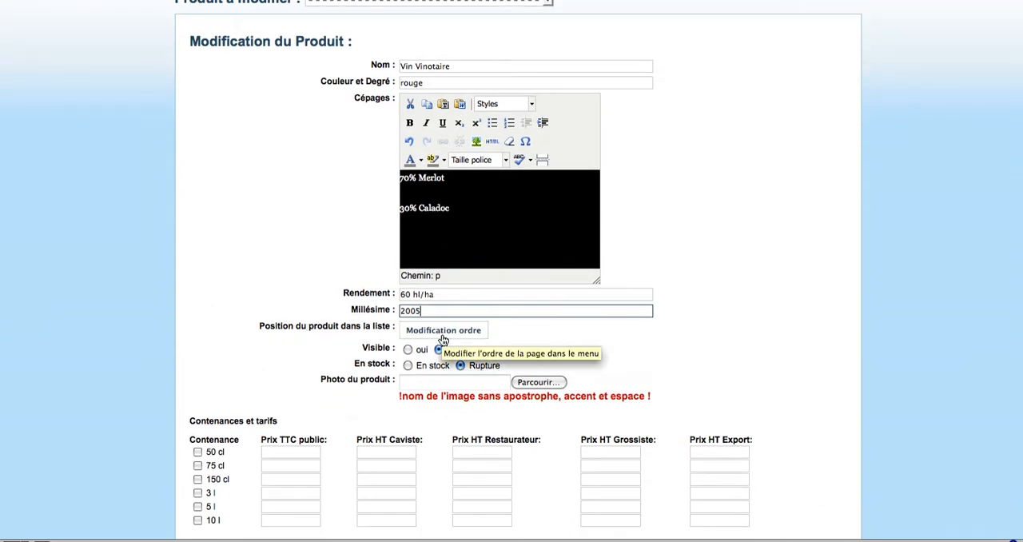
click(444, 332)
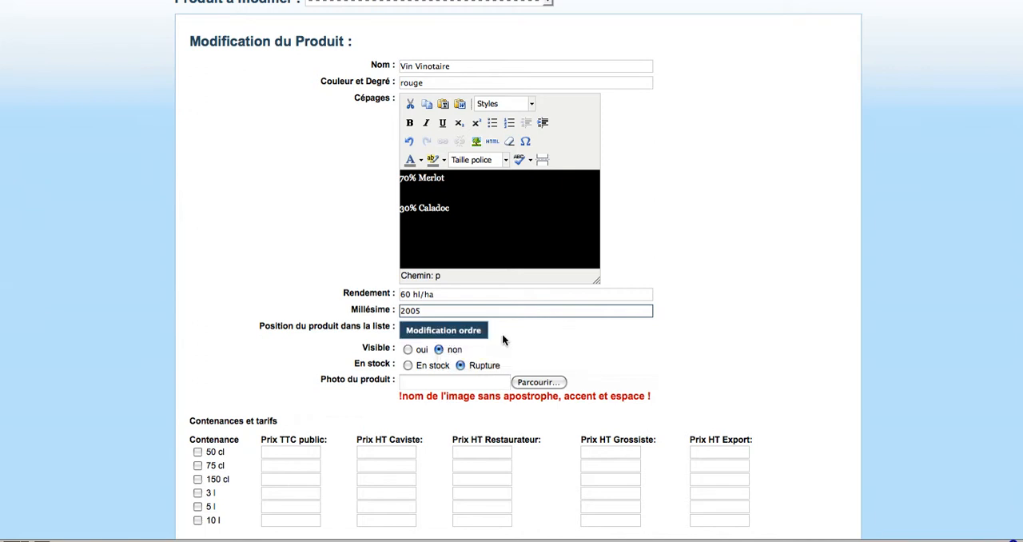
scroll(514, 339, down, 1)
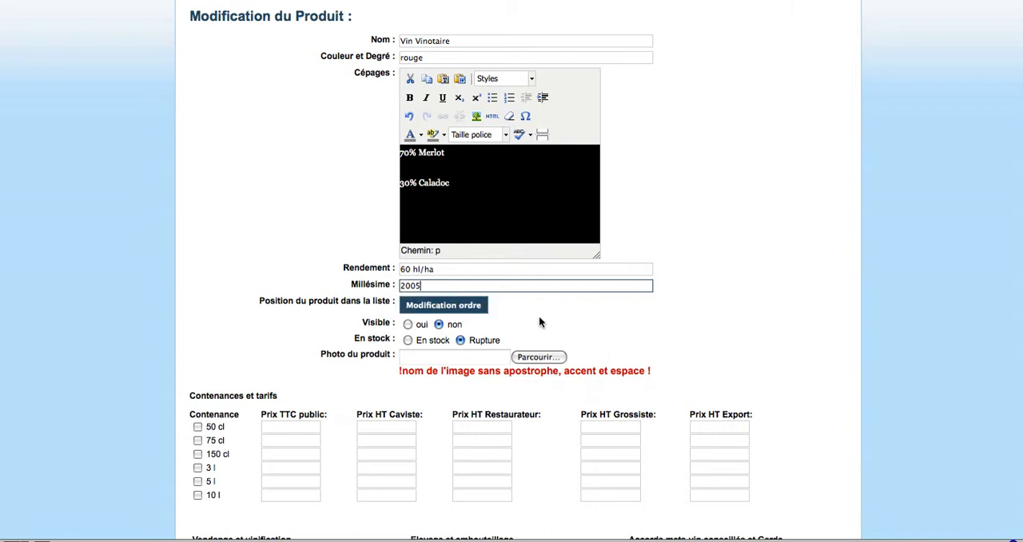
scroll(561, 319, down, 2)
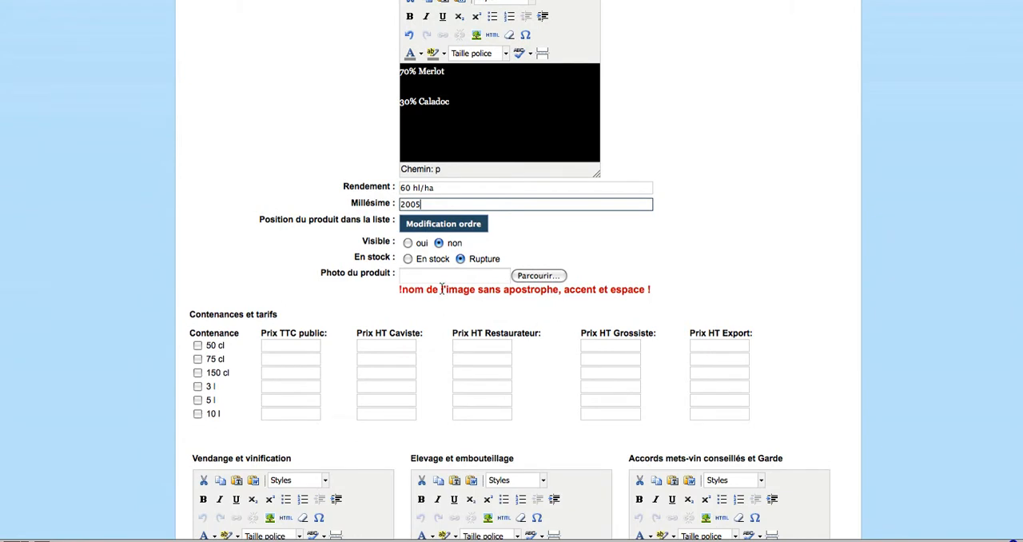
click(407, 242)
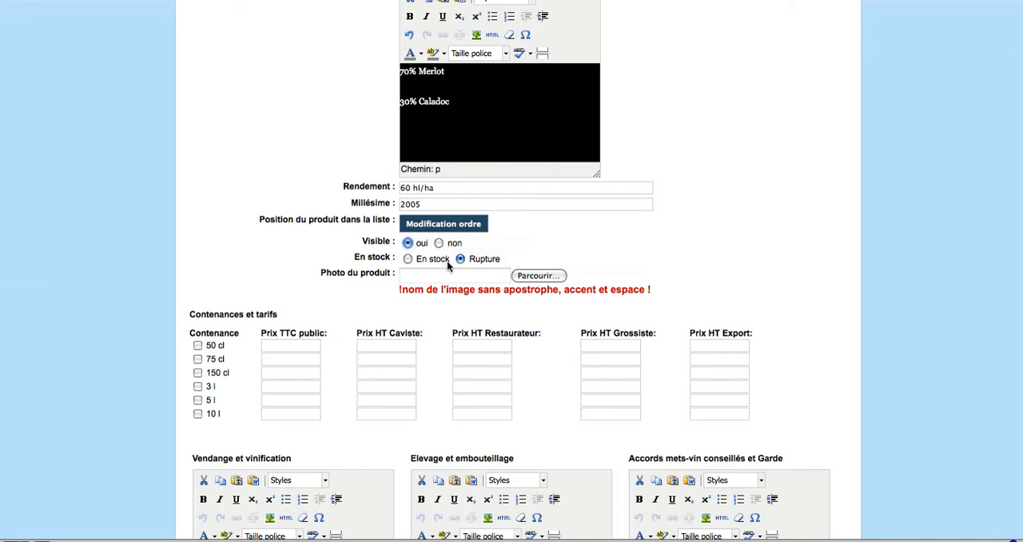
click(408, 258)
Choose vinotaires2.jpg from the Bureau folder as the product photo and check the file name in the path
click(478, 275)
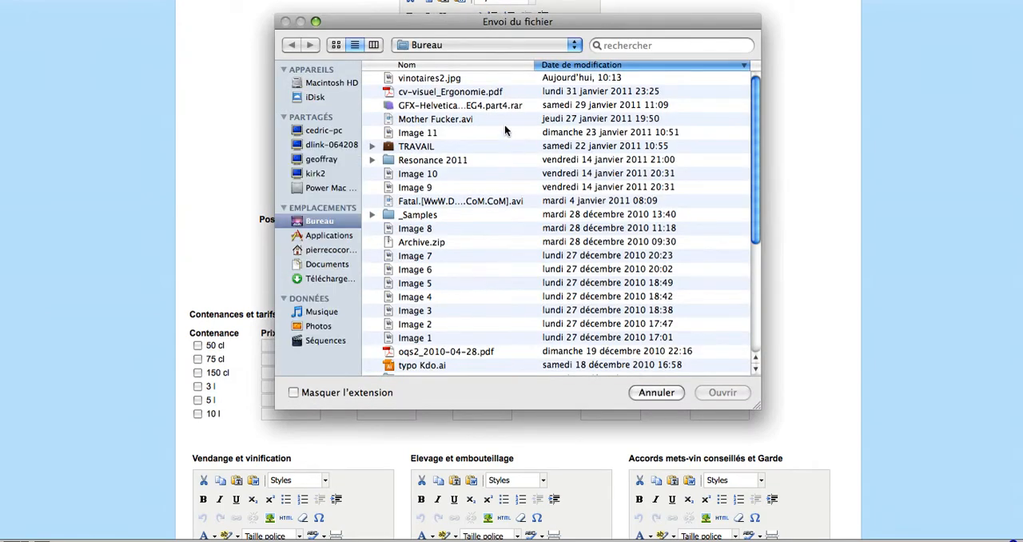
click(453, 80)
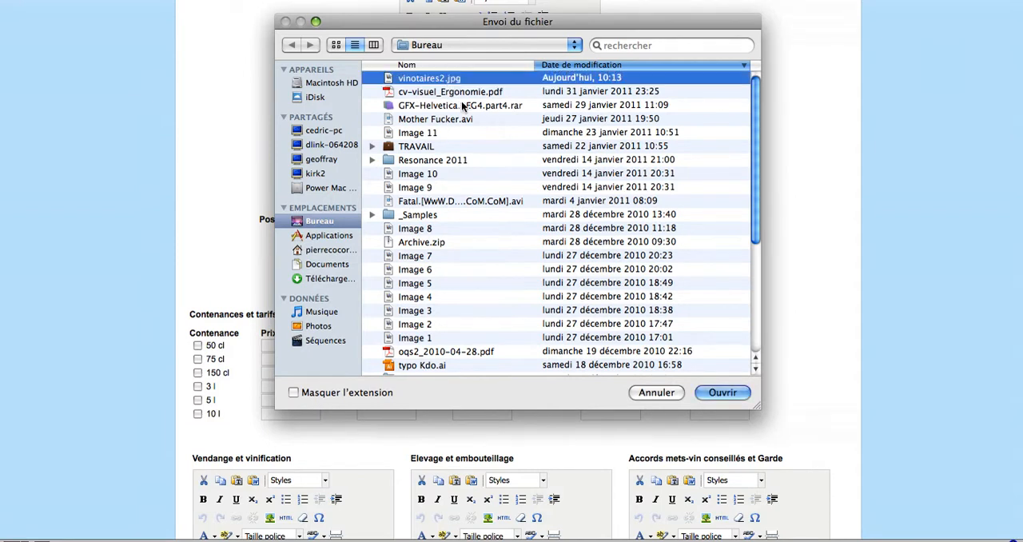
click(720, 399)
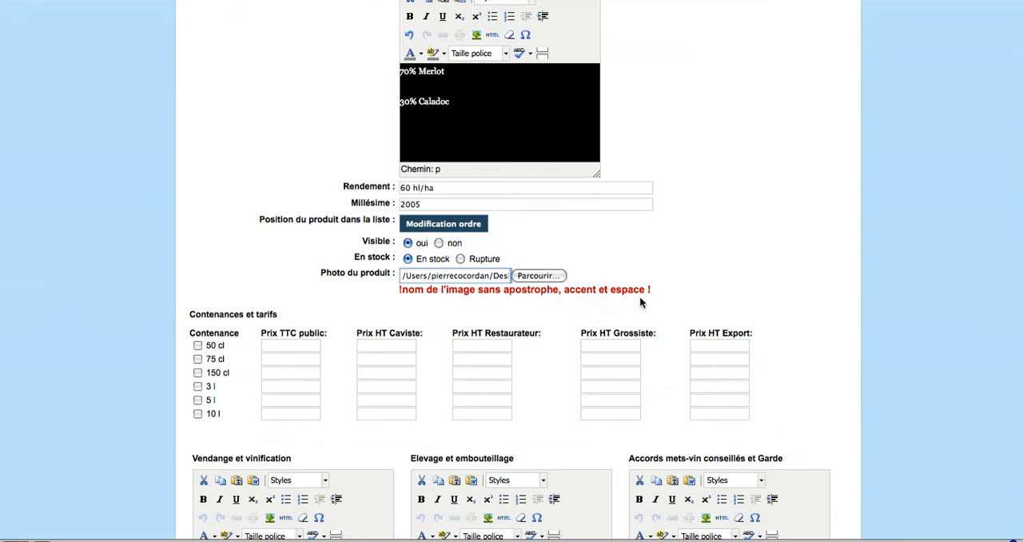
drag(489, 277, 528, 280)
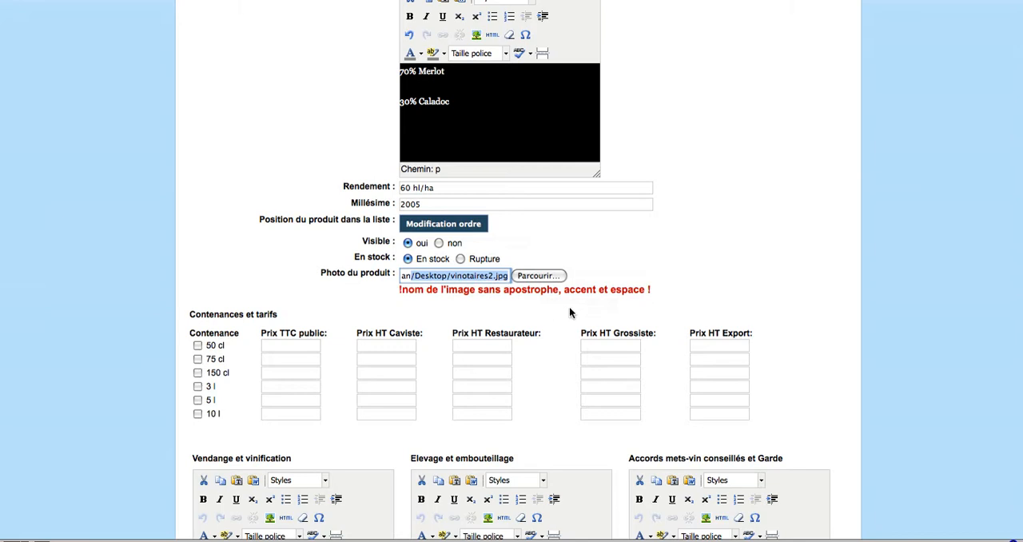
Enable the 75 cl size with a public price (TTC) of 4,9 and a Caviste price of 3
click(198, 360)
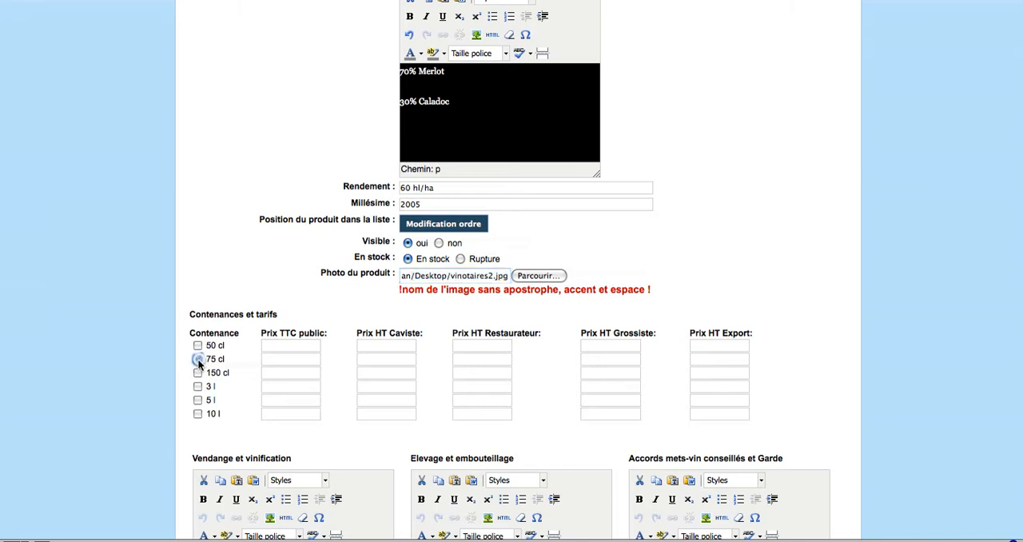
click(270, 362)
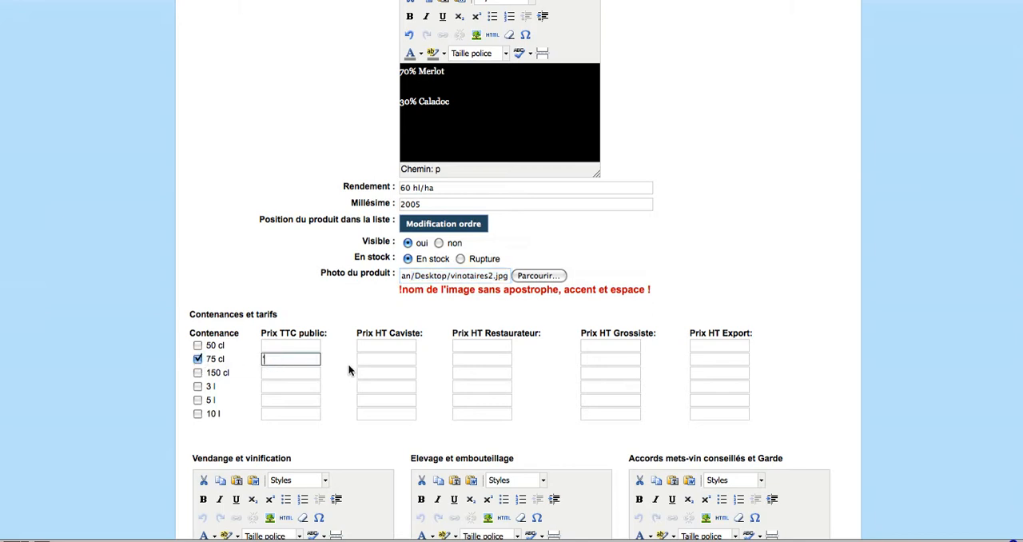
text(4)
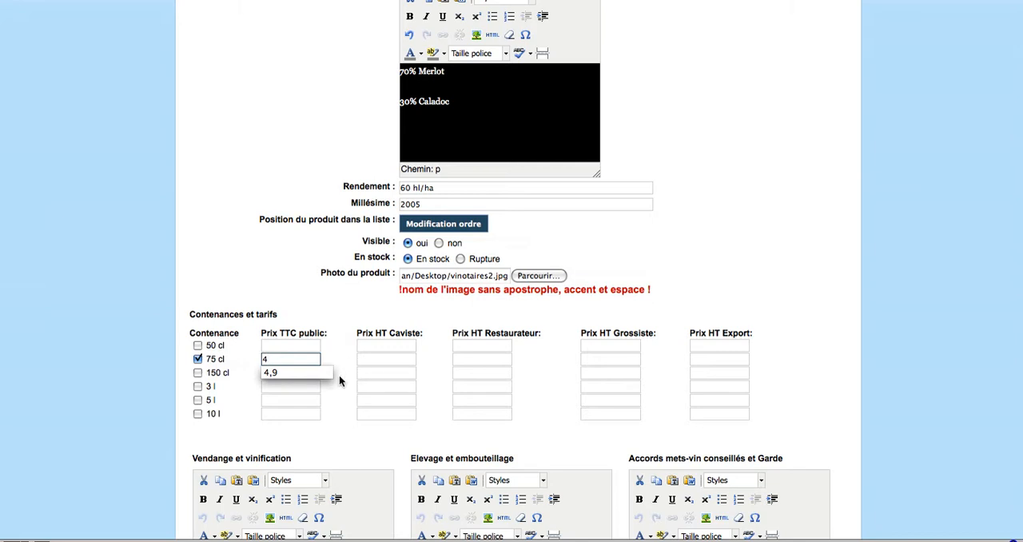
click(316, 372)
click(368, 362)
text(5)
text(3)
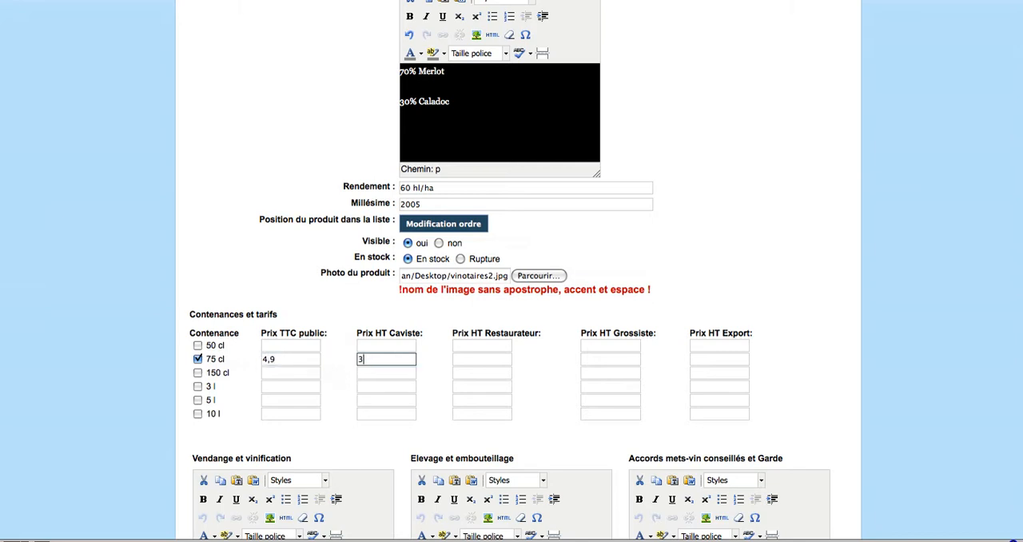
For the 75 cl size, set the Restaurateur price to 3,5, the Grossiste price to 3 and the Export price to 3
click(467, 360)
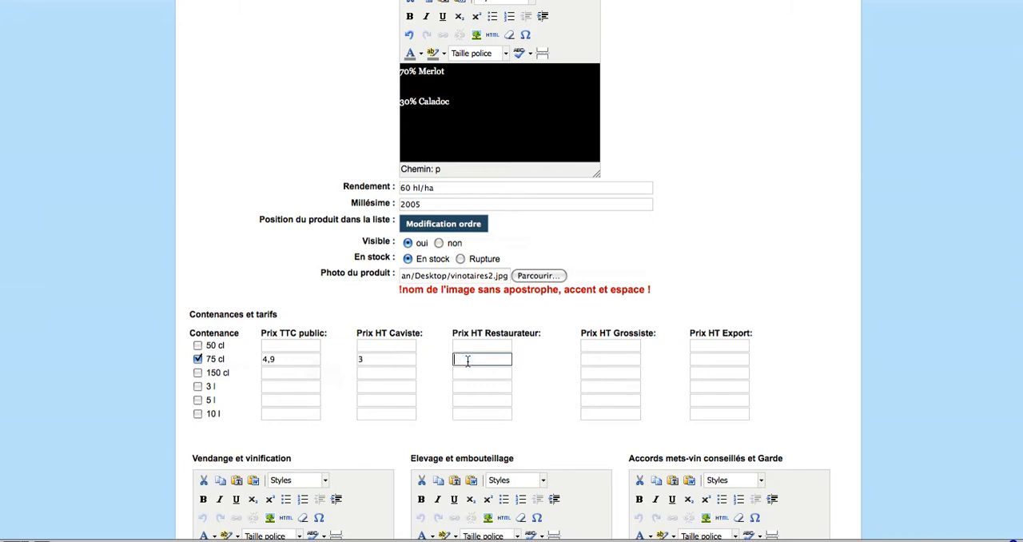
text(3)
click(467, 374)
click(594, 365)
text(3)
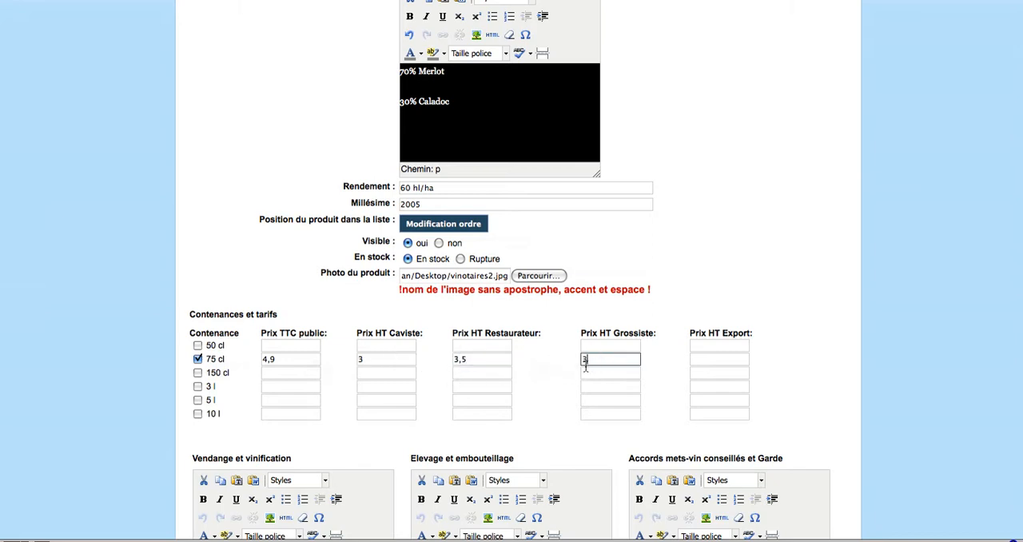
click(713, 365)
text(3)
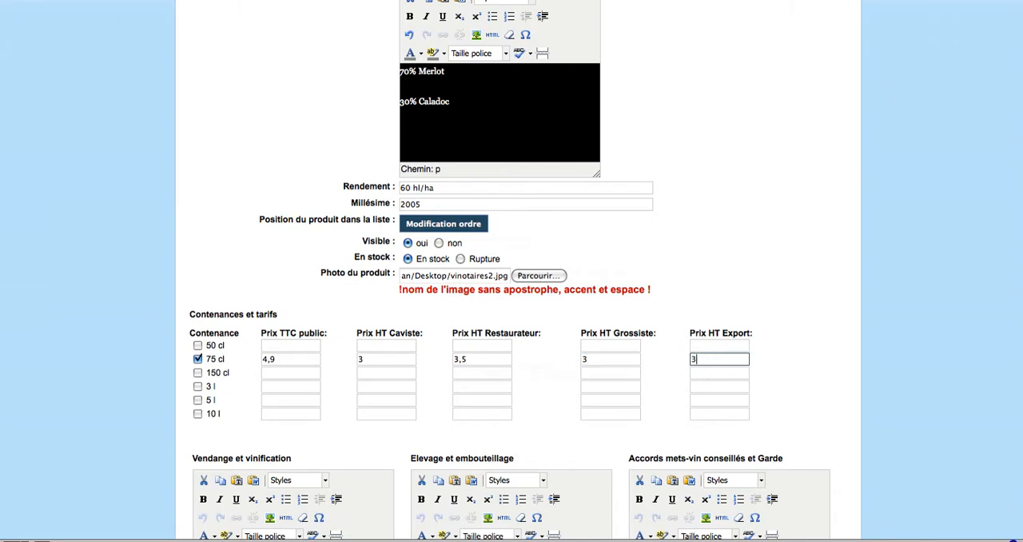
click(698, 376)
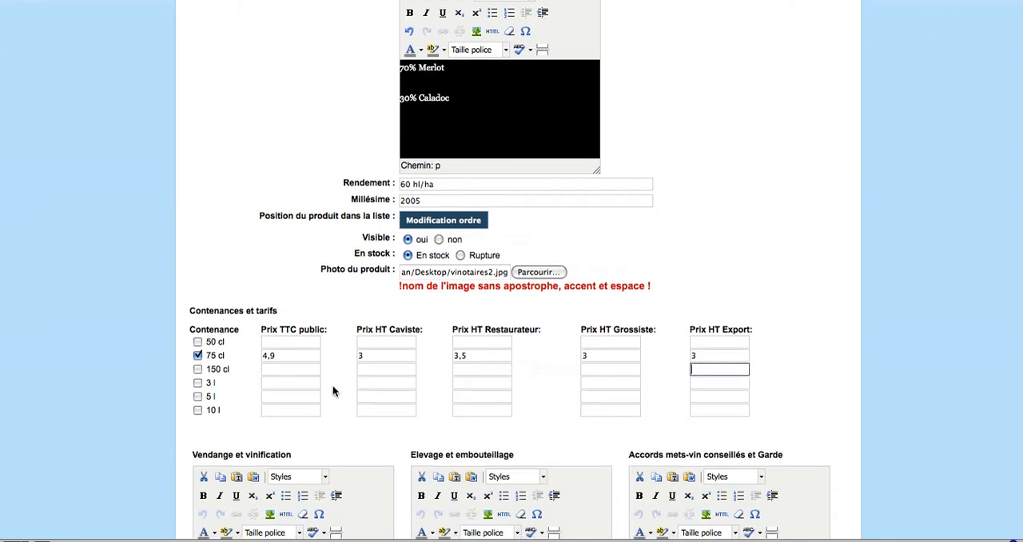
scroll(333, 386, down, 4)
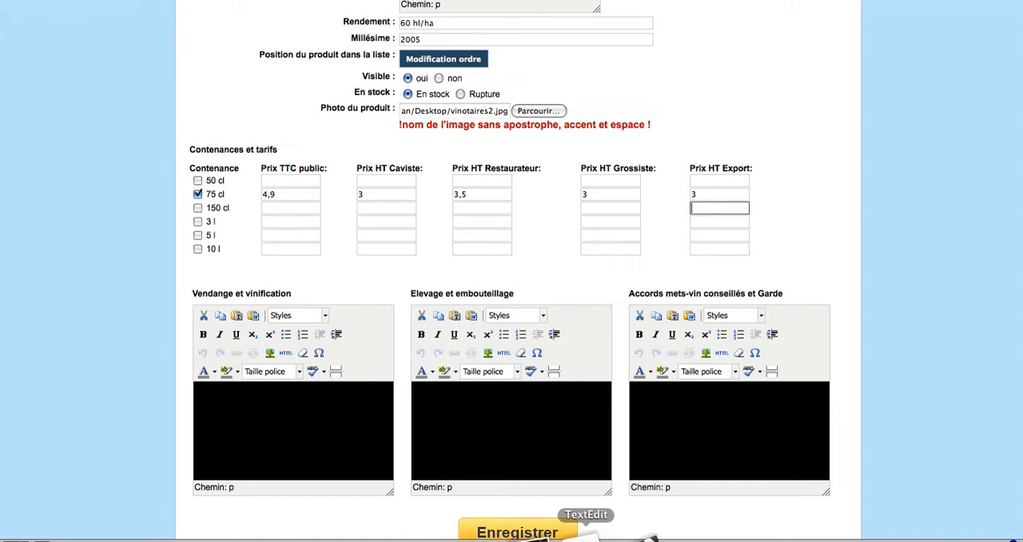
Copy the "Mécanique avec égrappage total…" paragraph from the TextEdit notes into the Vendange et vinification description
click(587, 535)
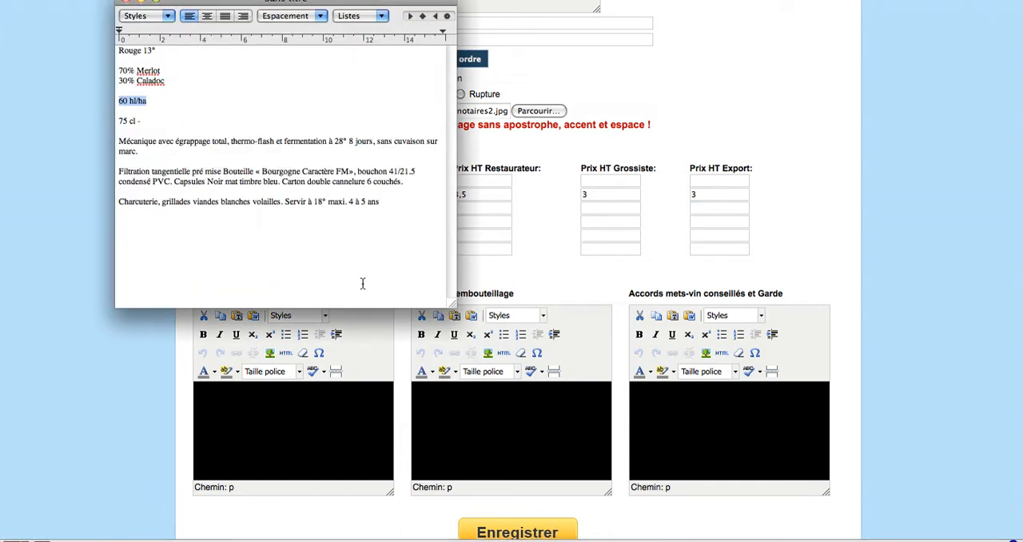
drag(148, 152, 118, 142)
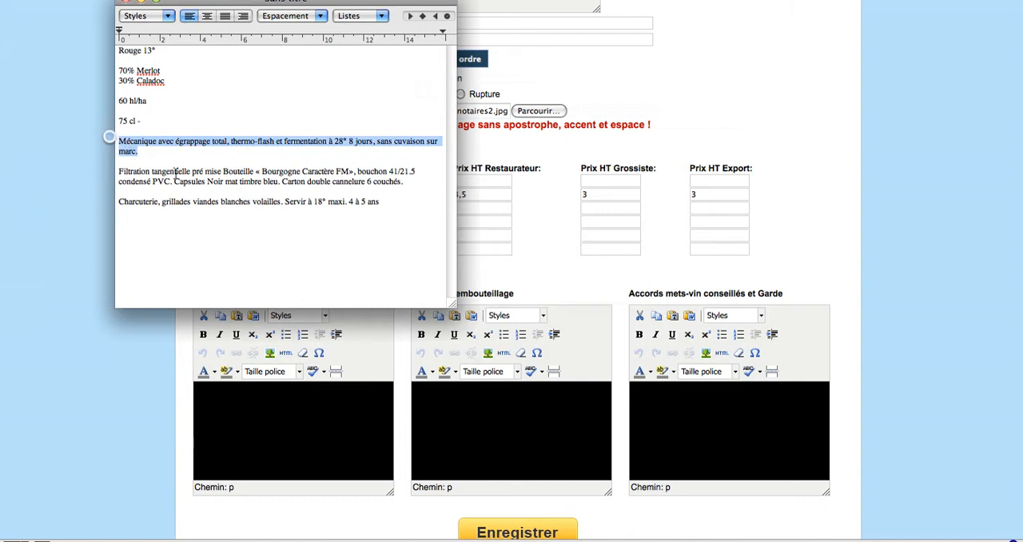
key(super+c)
click(268, 401)
key(super+v)
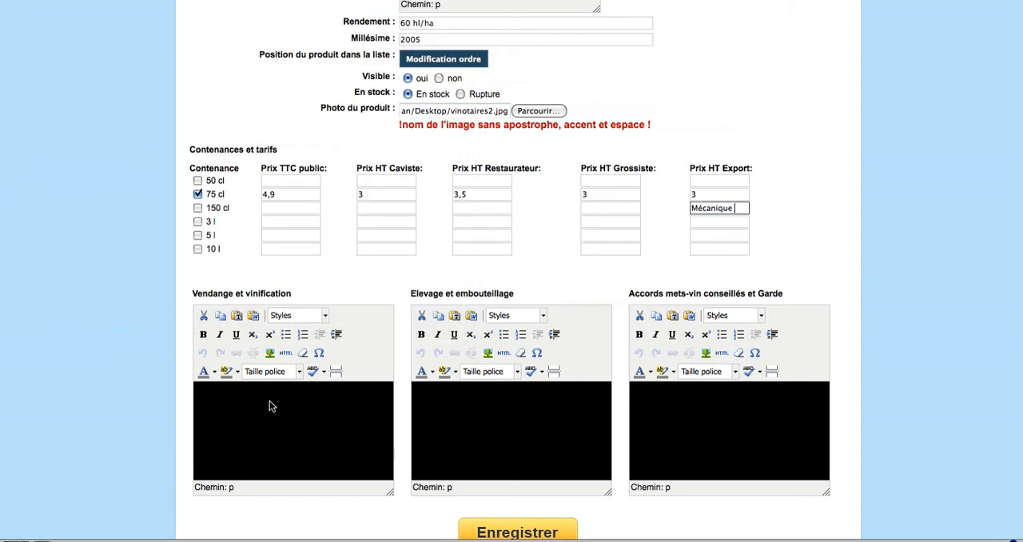
click(269, 401)
key(super+v)
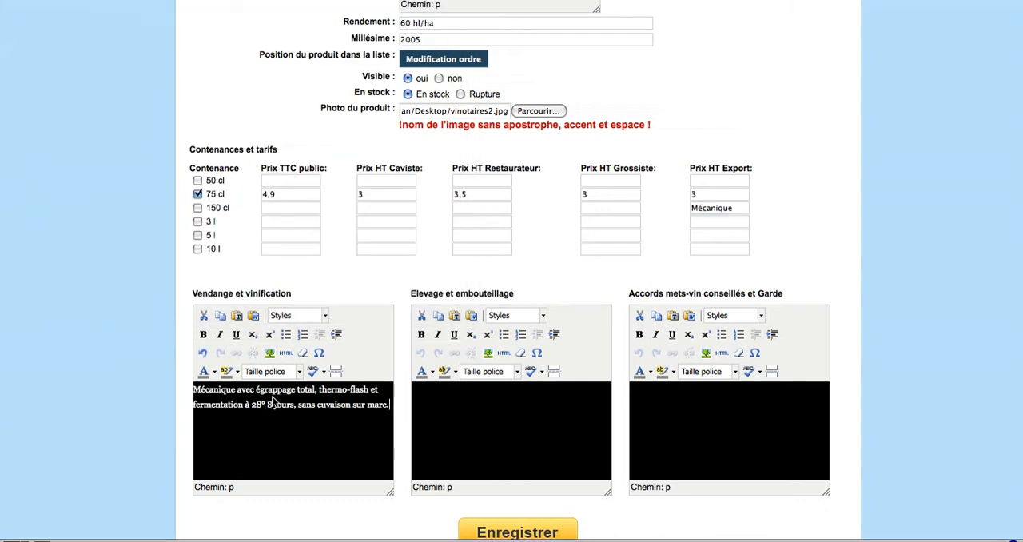
Copy the "Filtration tangentielle…" paragraph from the TextEdit notes into the Elevage et embouteillage description
click(587, 535)
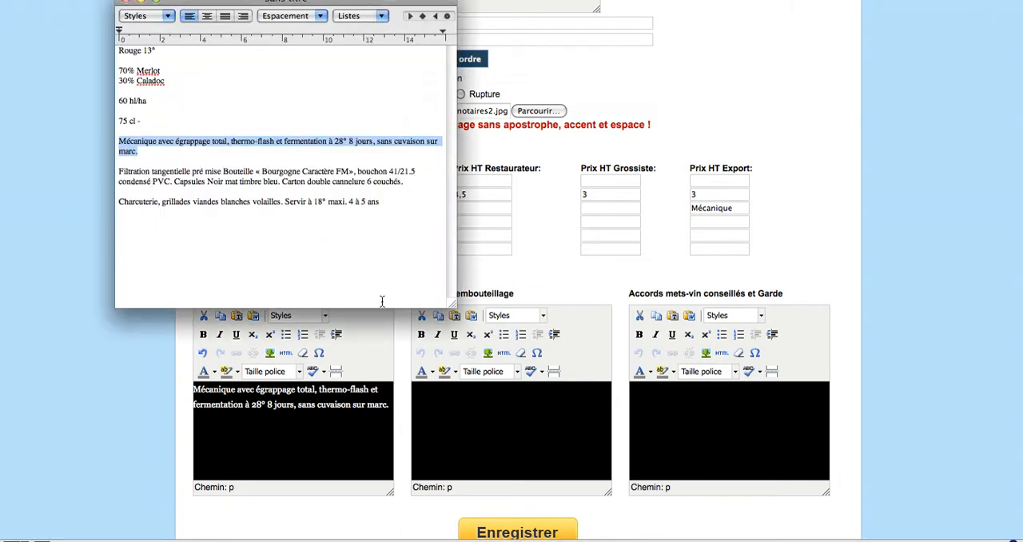
drag(412, 180, 116, 172)
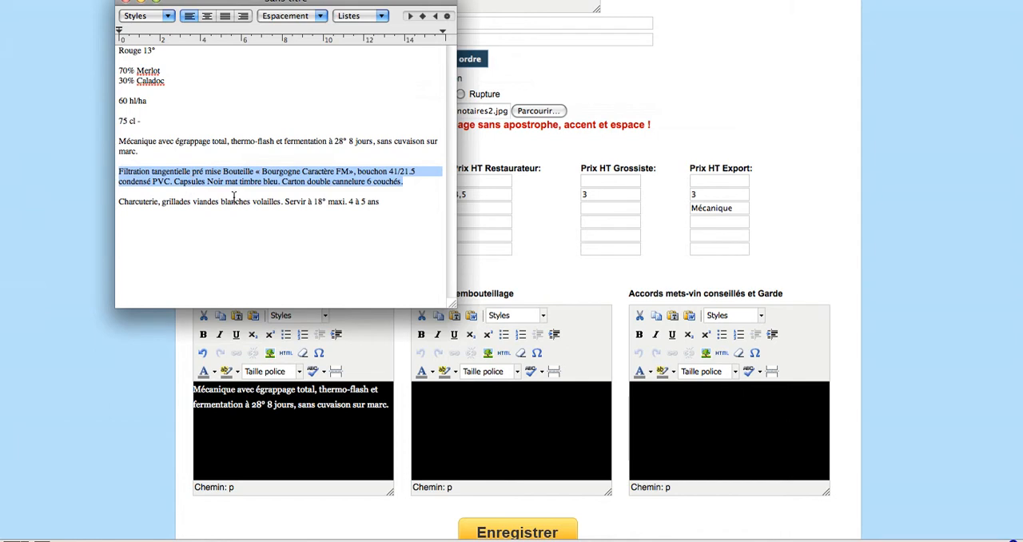
click(446, 414)
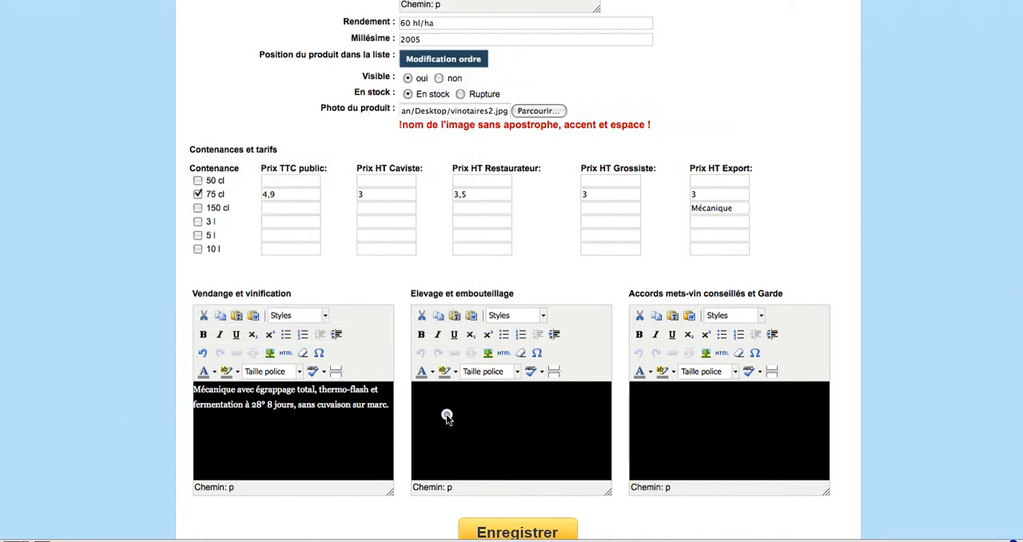
key(super+v)
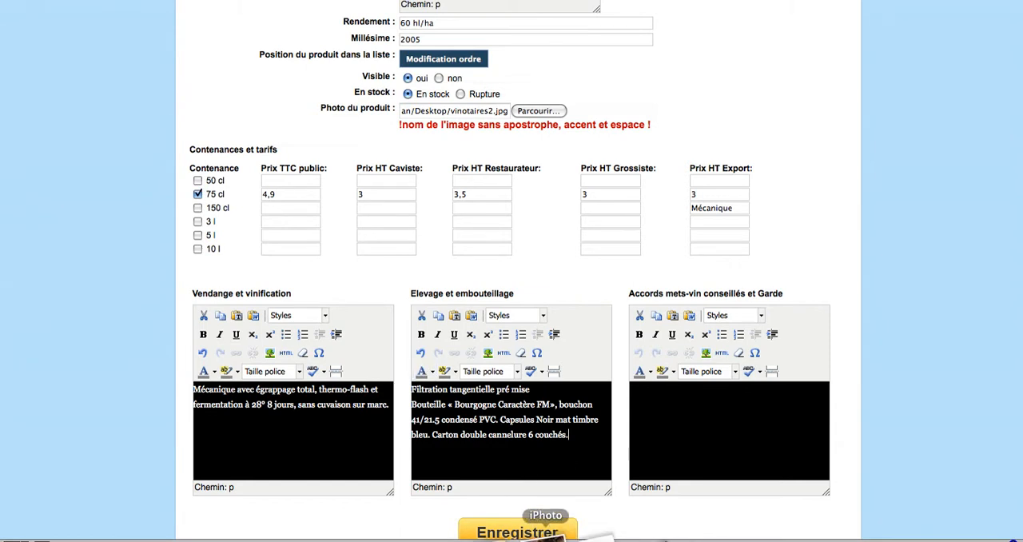
Copy the "Charcuterie, grillades viandes blanches volailles…" line from the TextEdit notes into Accords mets-vin conseillés et Garde
click(589, 535)
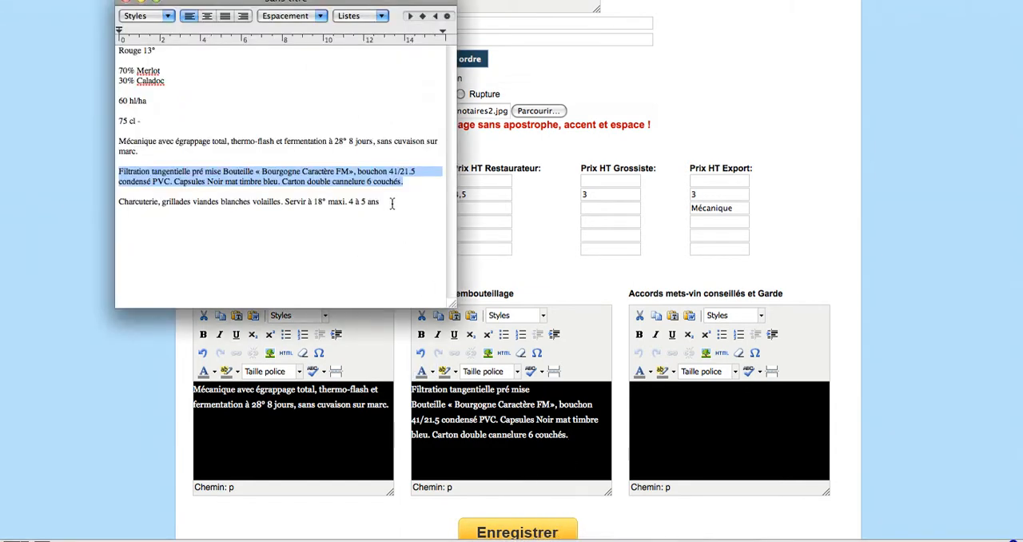
drag(387, 206, 177, 193)
drag(127, 204, 119, 204)
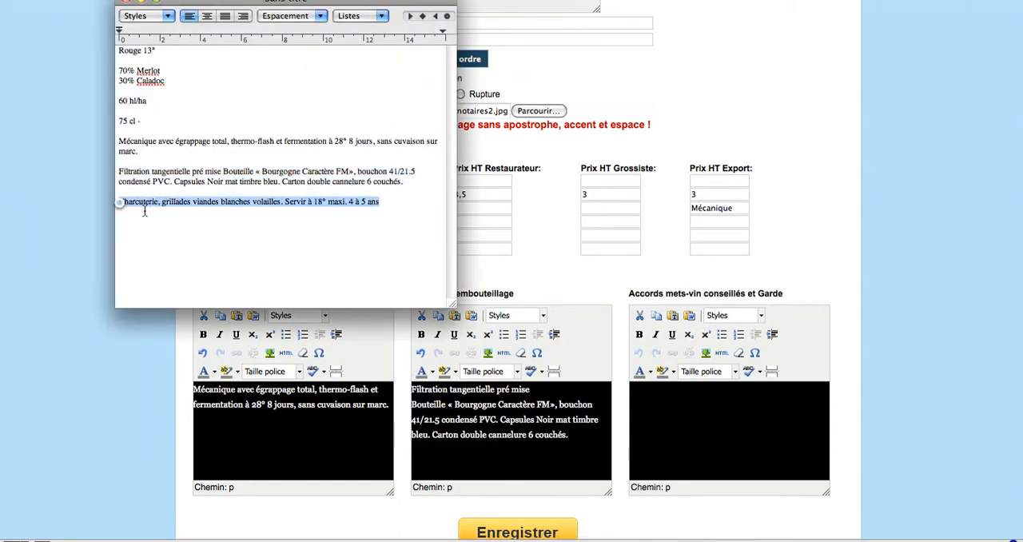
click(638, 401)
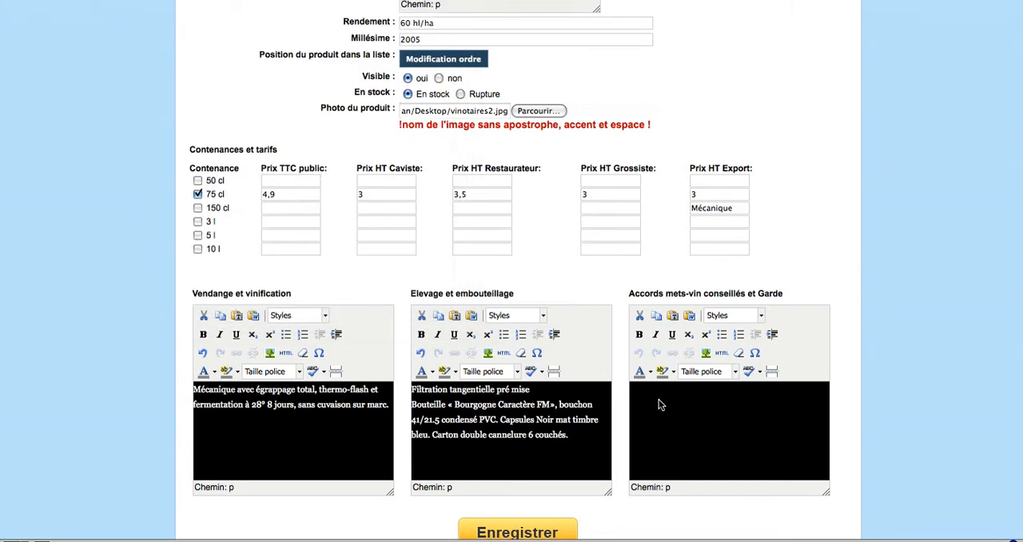
key(super+v)
Look over the completed product form and save the new product
scroll(730, 414, up, 5)
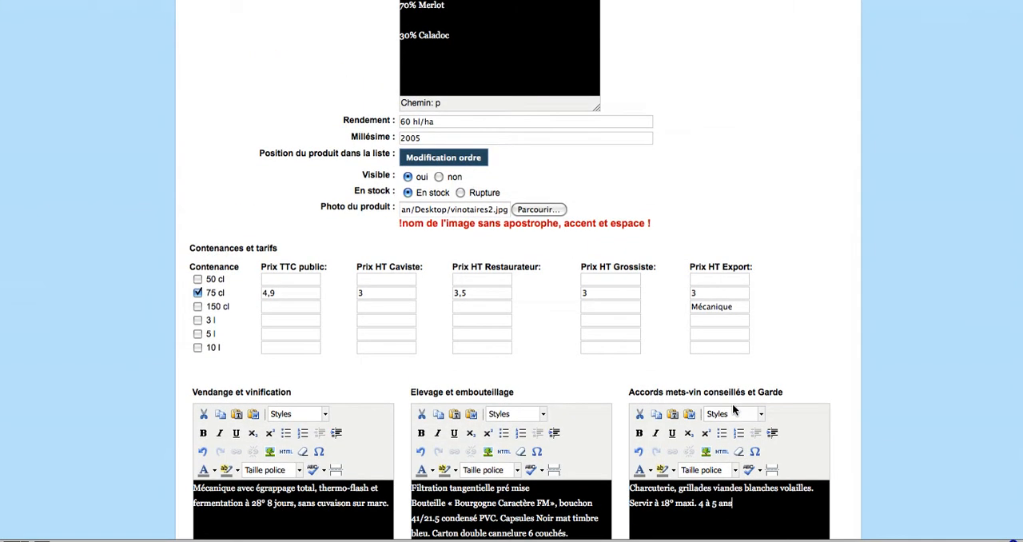
scroll(731, 410, down, 8)
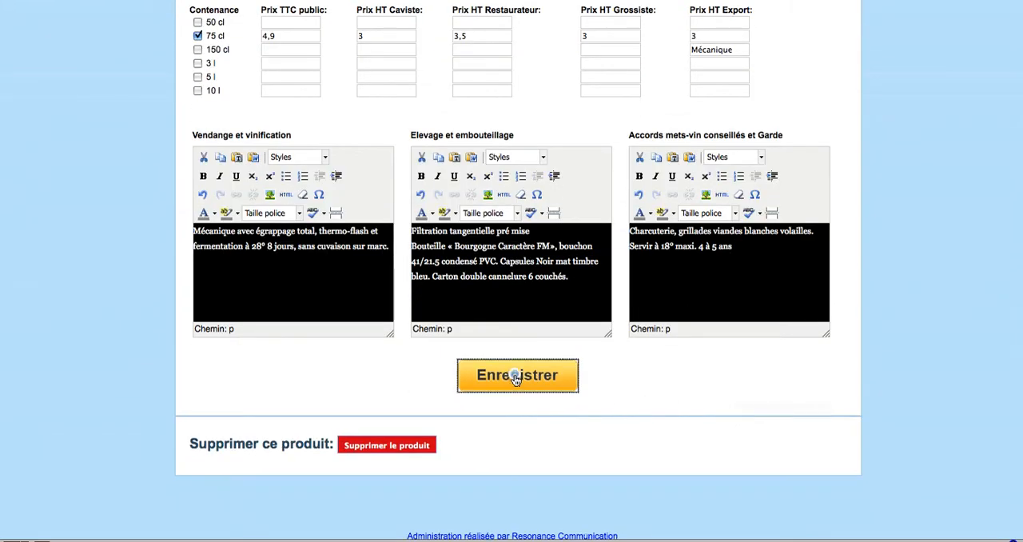
click(516, 377)
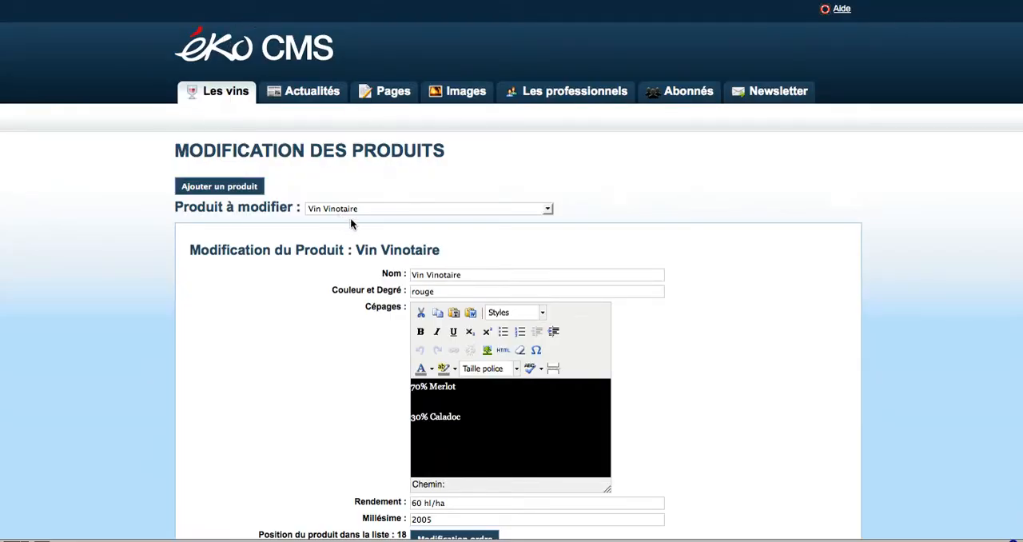
Check the saved product's form and look for Vin Vinotaire in the list of products to modify
scroll(351, 280, down, 1)
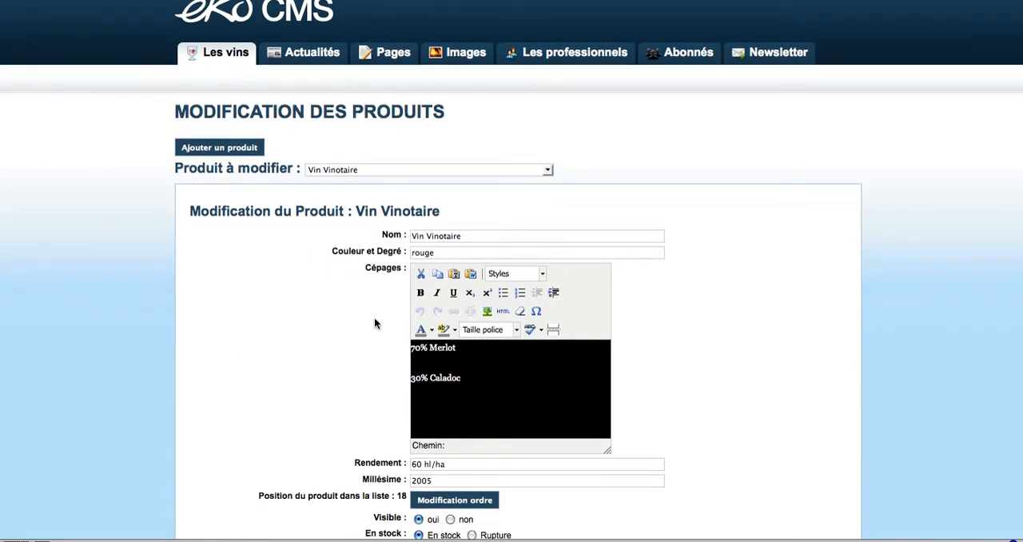
scroll(372, 323, down, 2)
scroll(372, 320, up, 3)
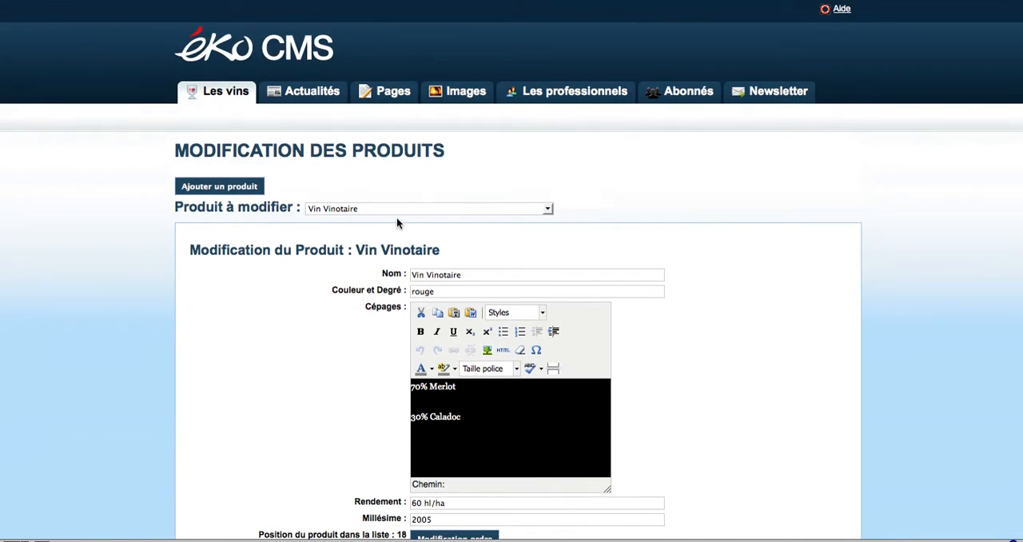
click(358, 210)
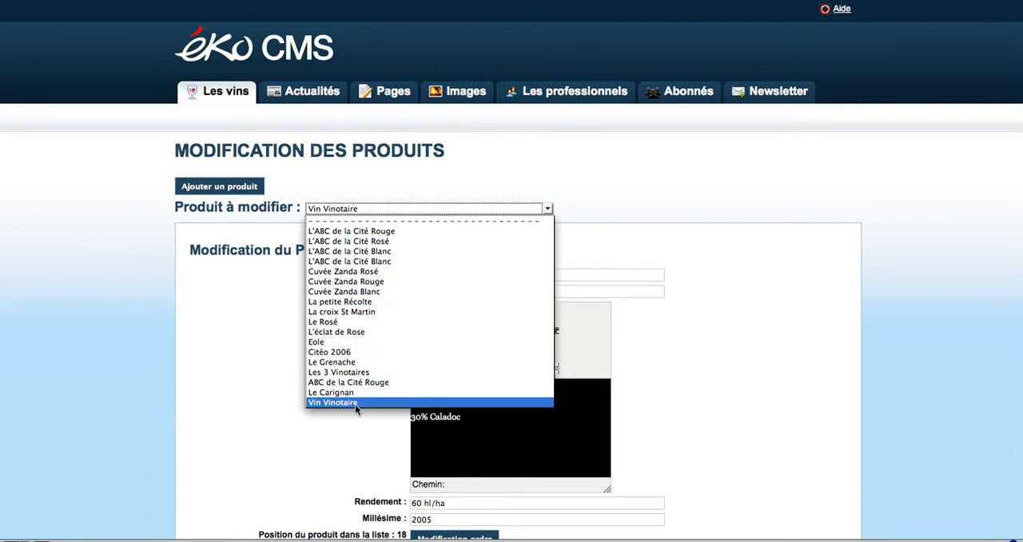
click(266, 382)
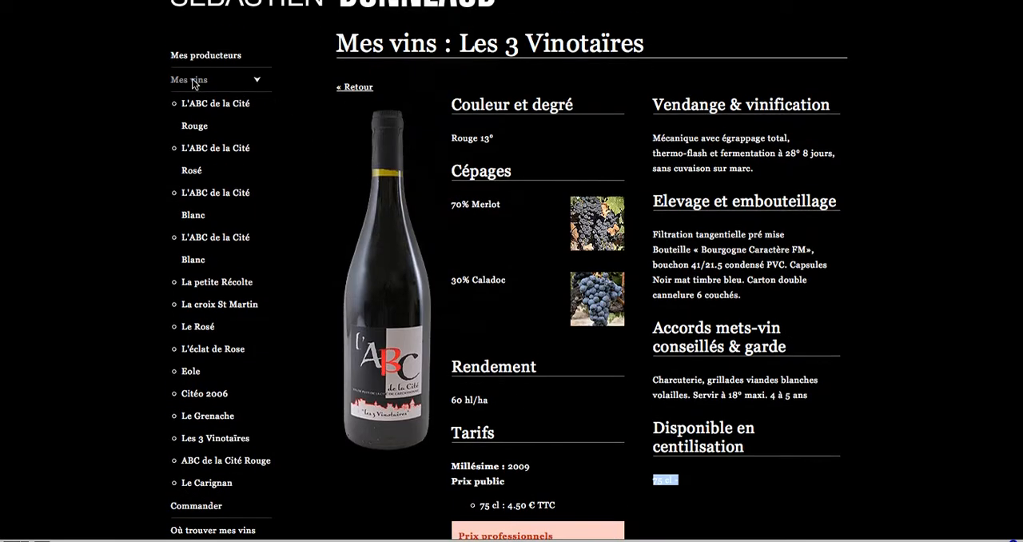
On the public website, find Vin Vinotaire in the Mes vins catalogue and examine its product page
click(193, 81)
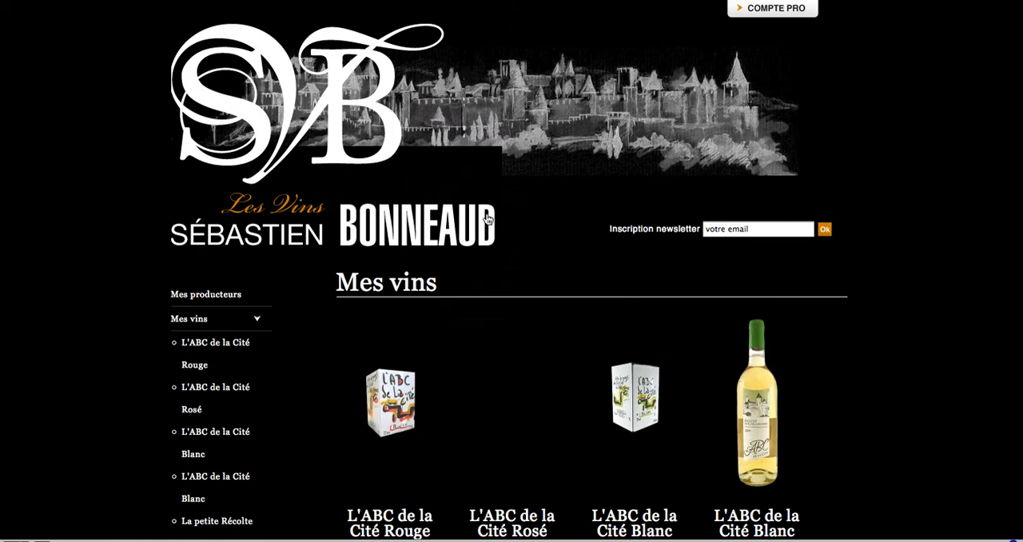
scroll(816, 273, down, 5)
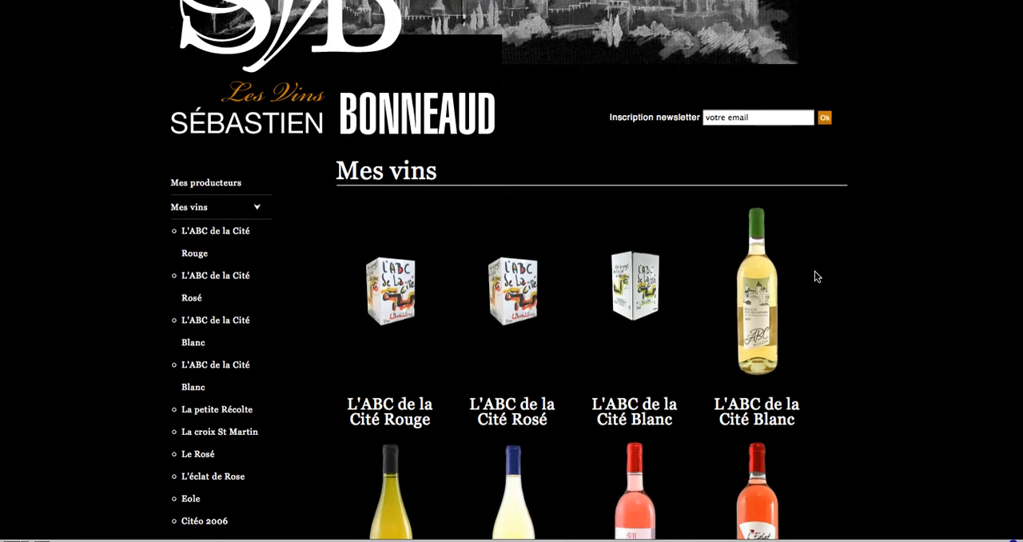
scroll(818, 278, down, 7)
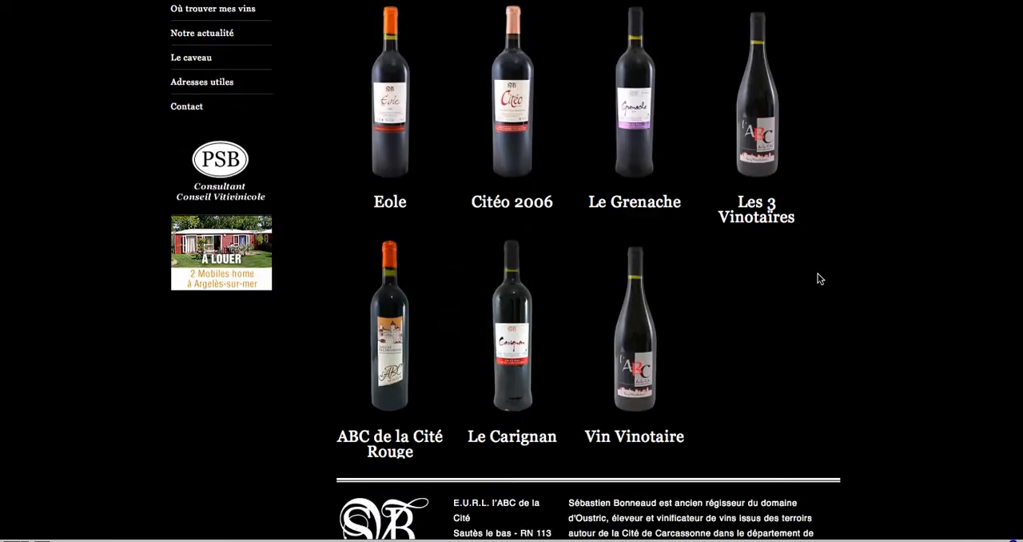
click(676, 296)
scroll(677, 294, down, 3)
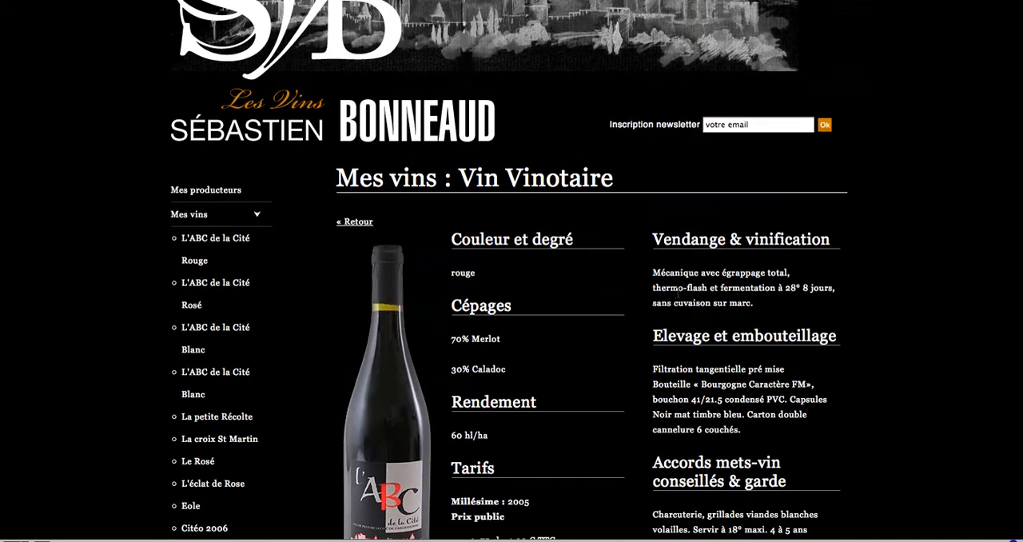
scroll(678, 293, down, 2)
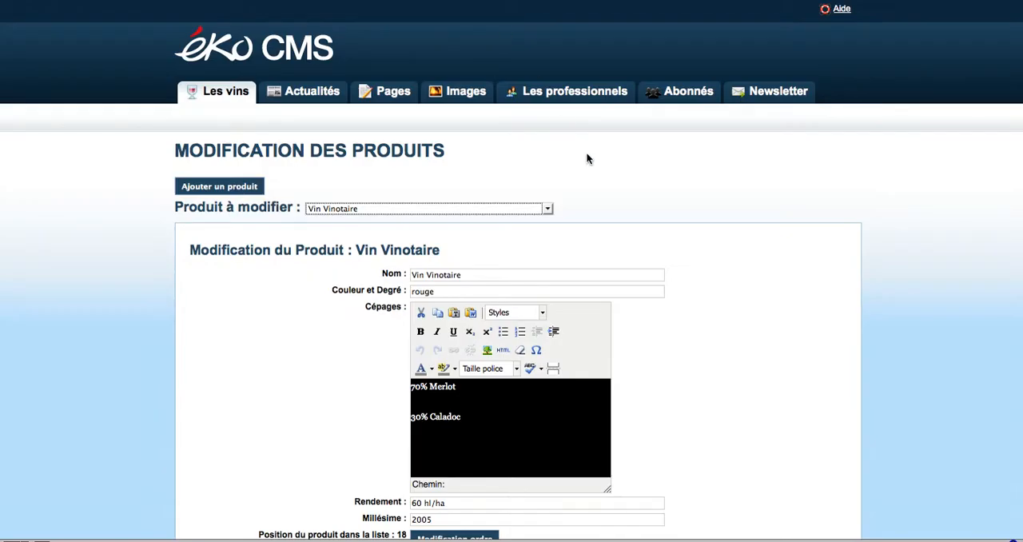
Back in éko CMS, review the saved product form, reload the wines section and reopen Vin Vinotaire for modification
scroll(675, 206, down, 10)
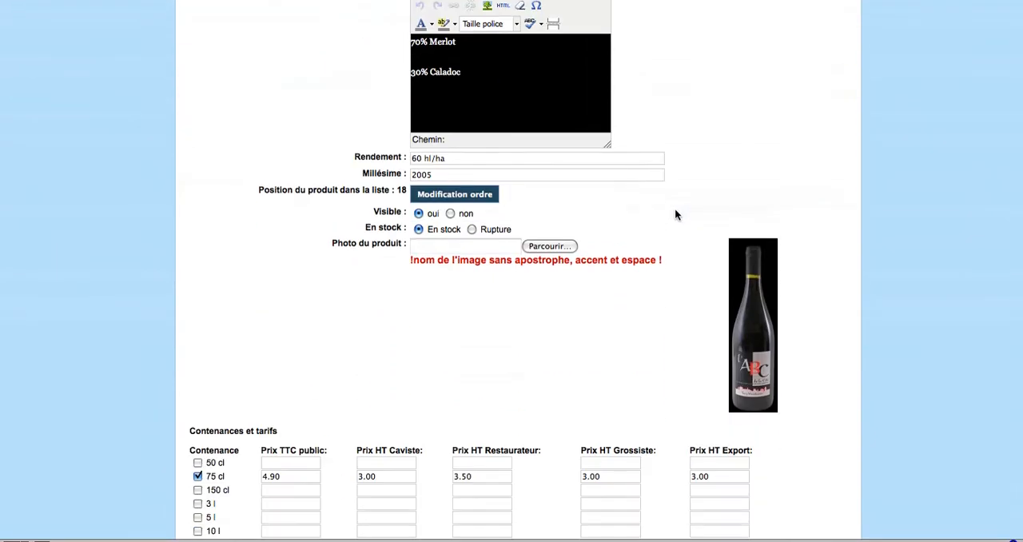
scroll(675, 214, down, 3)
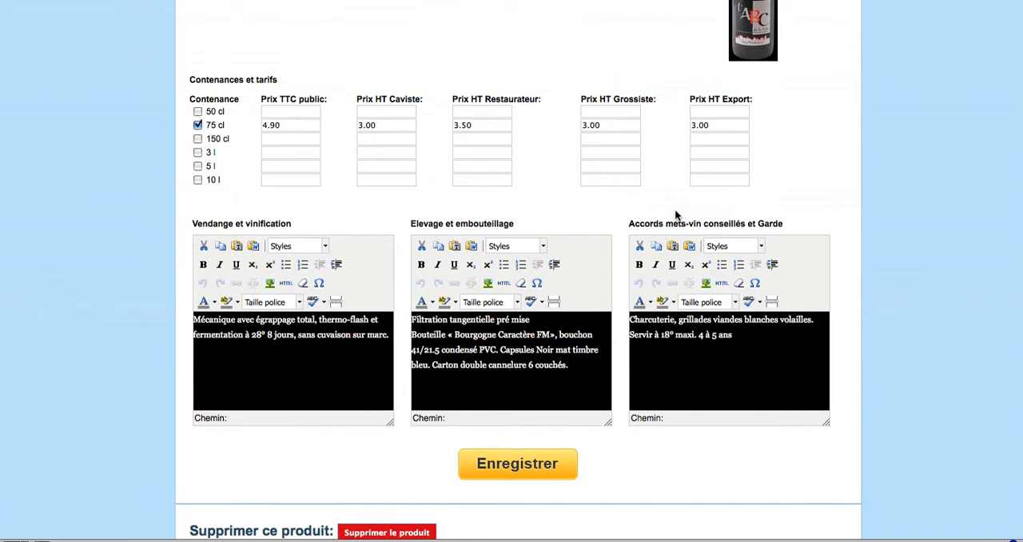
scroll(675, 214, up, 17)
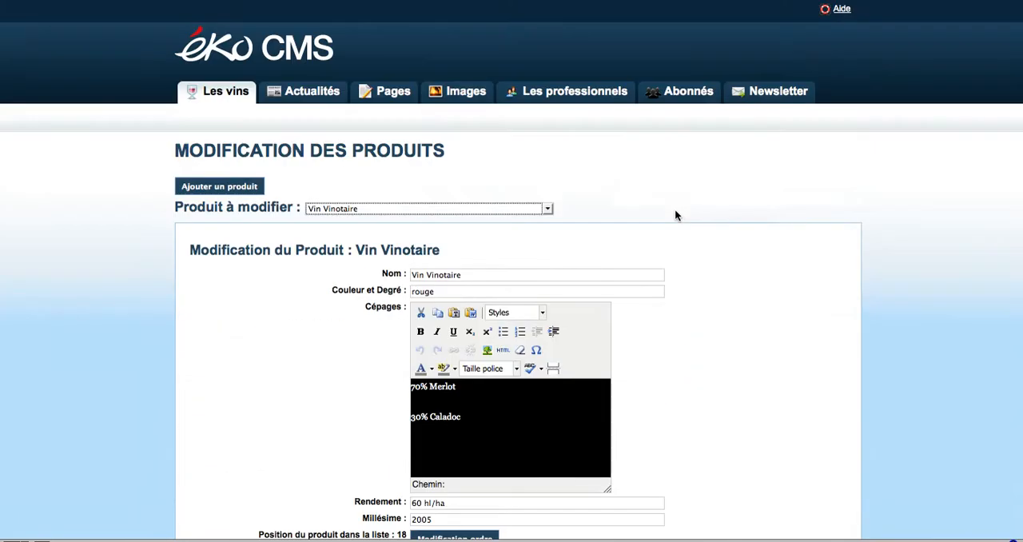
click(233, 99)
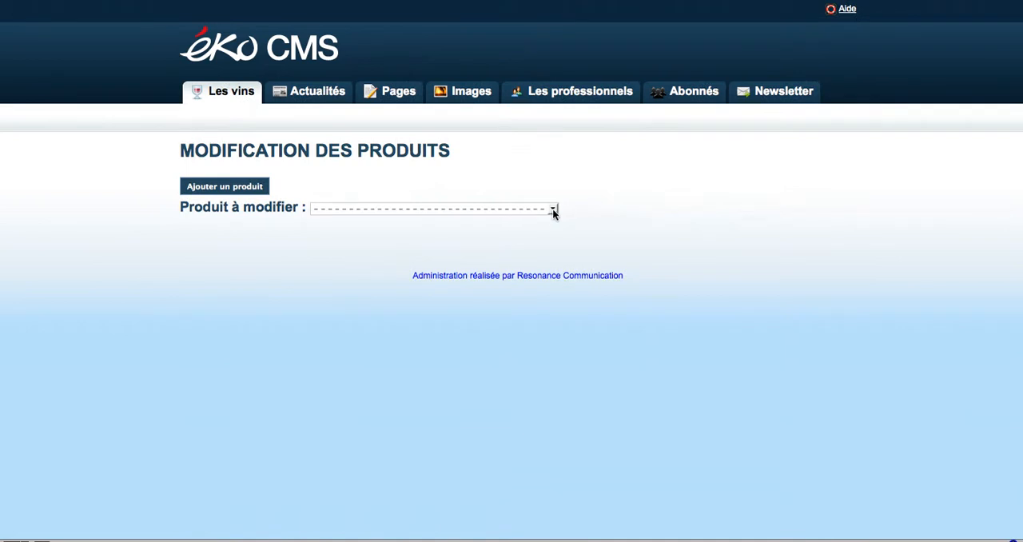
click(553, 209)
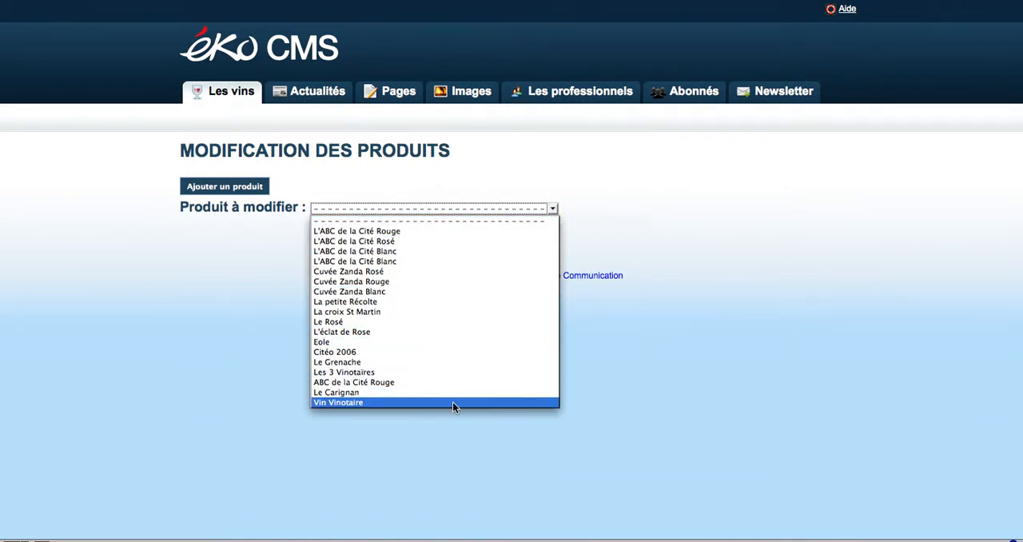
click(408, 402)
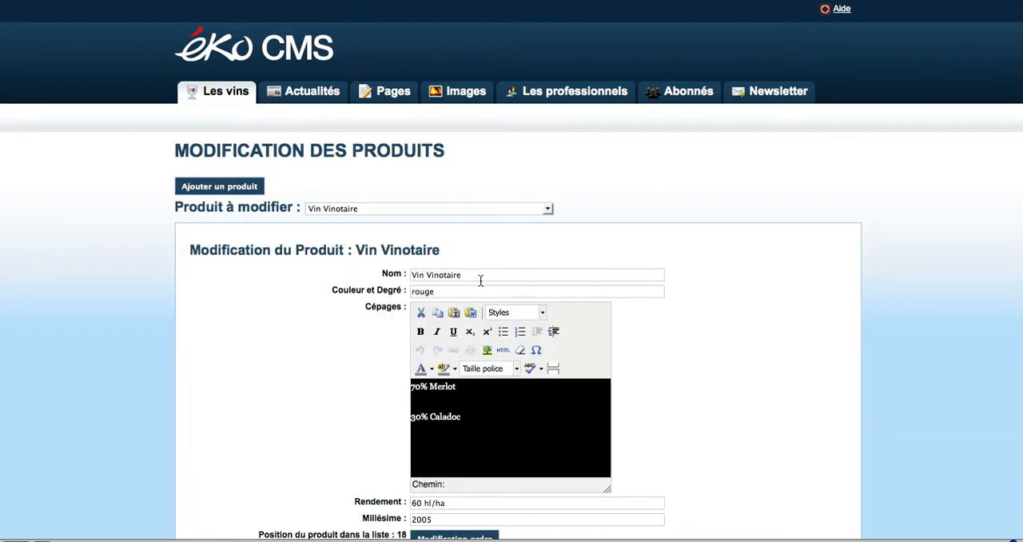
Insert "du" before Vinotaire in the product's name
click(427, 276)
text(du)
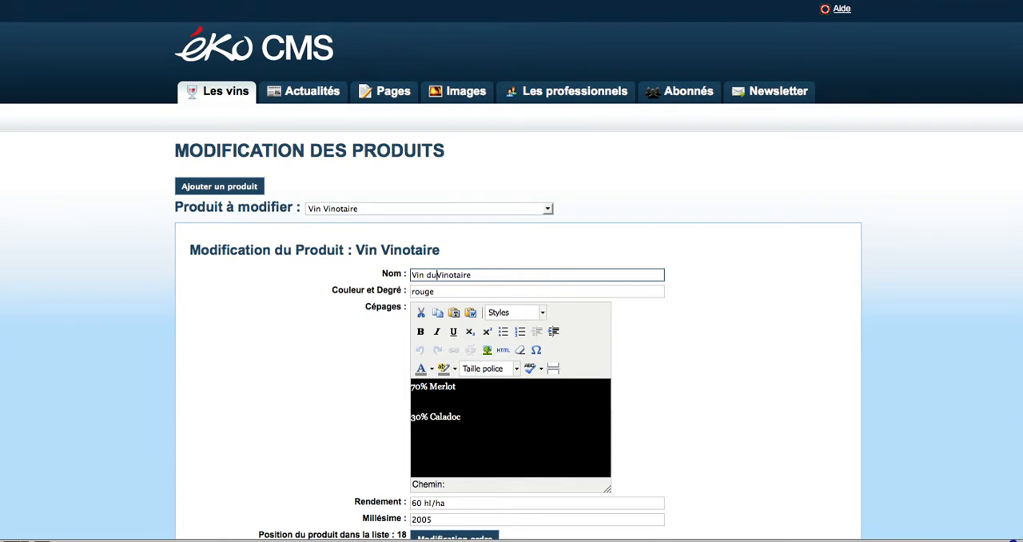
scroll(678, 290, down, 10)
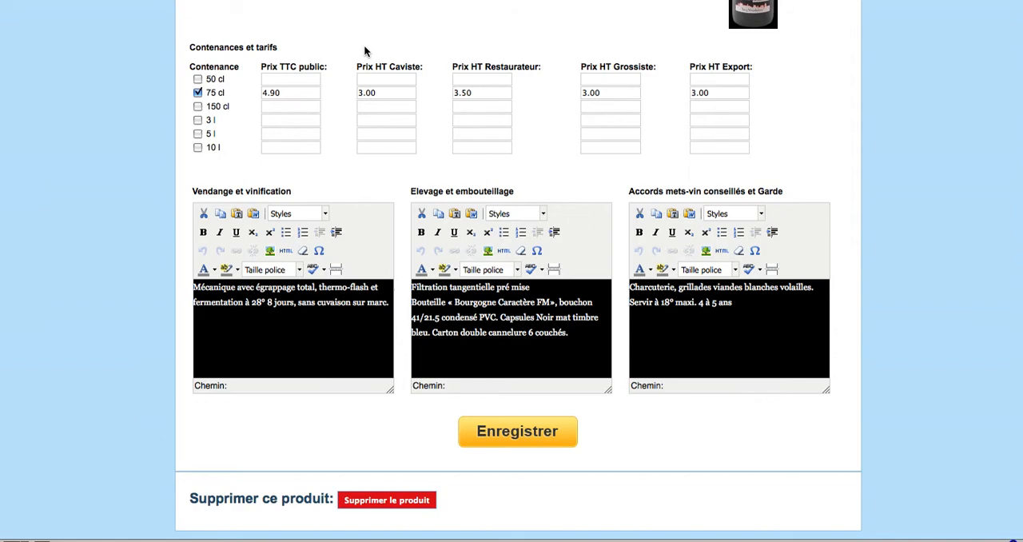
Switch to the public website, look at the Vin Vinotaire page and return to the Mes vins catalogue
click(305, 0)
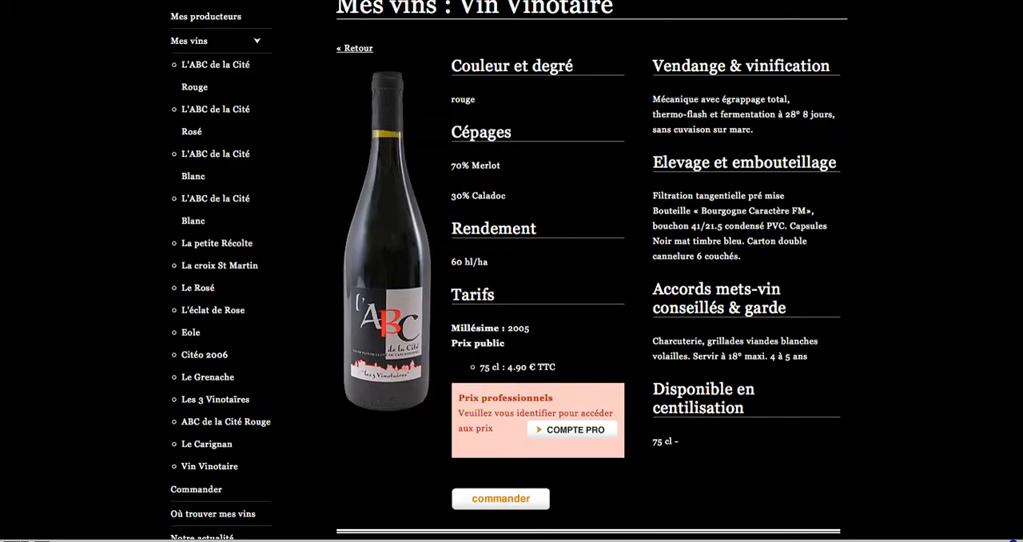
scroll(125, 109, up, 3)
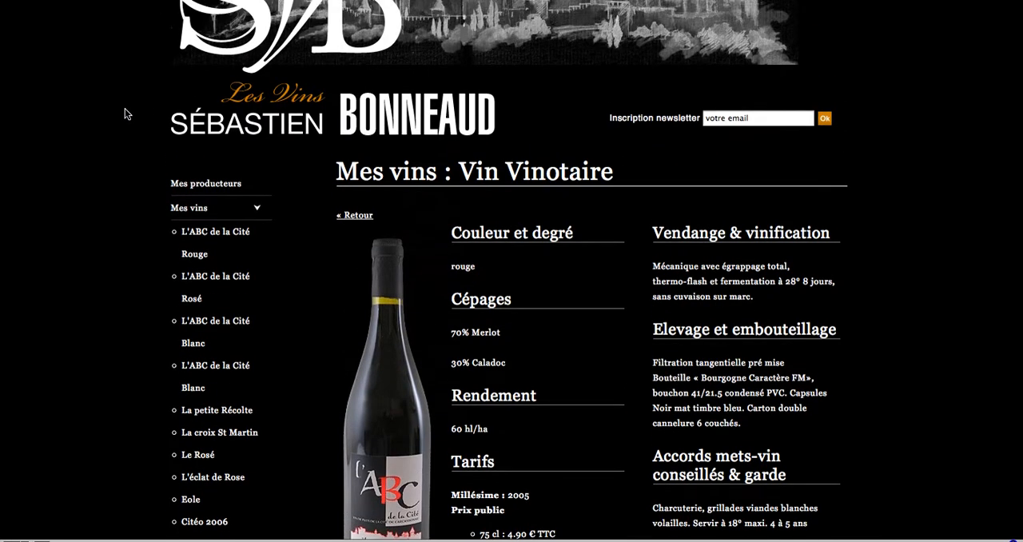
scroll(124, 108, up, 1)
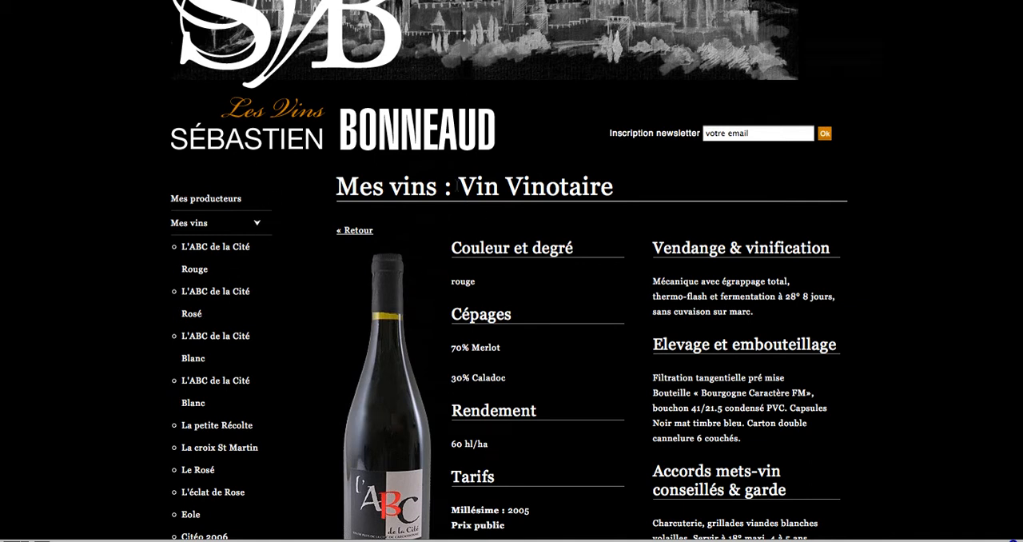
scroll(465, 183, down, 2)
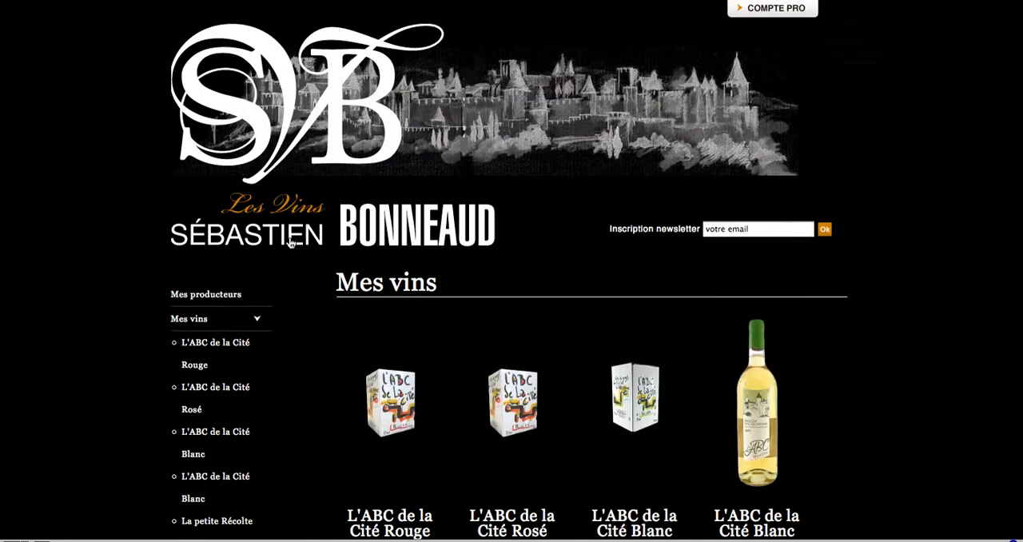
Find Vin du Vinotaire in the Mes vins catalogue and open its product page to check the modified name
scroll(270, 337, down, 1)
scroll(360, 327, down, 10)
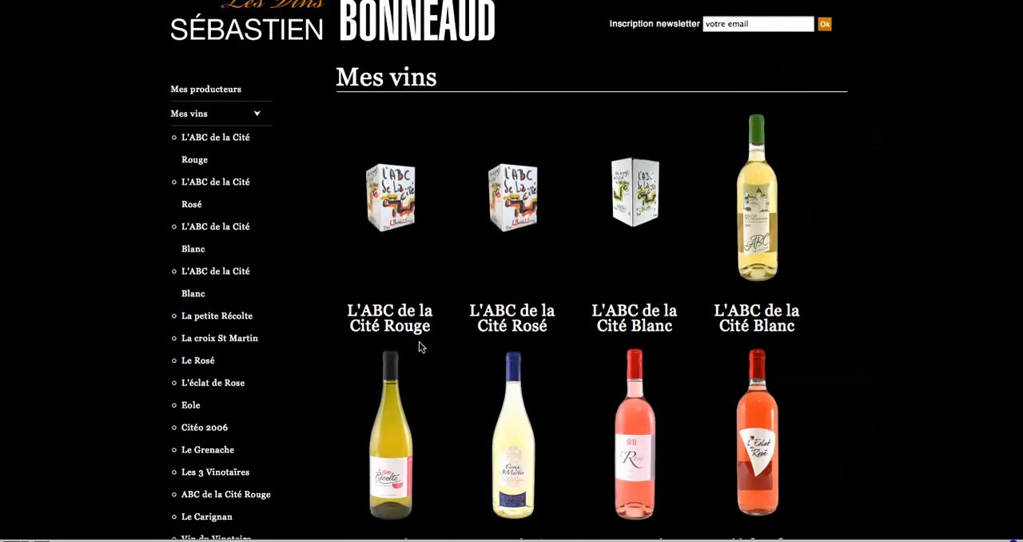
scroll(625, 389, down, 2)
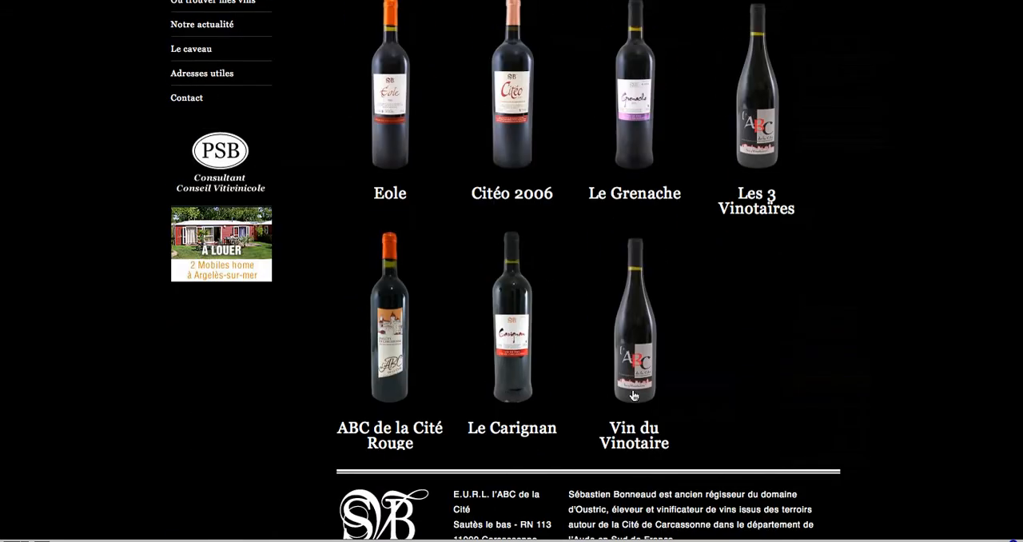
click(635, 436)
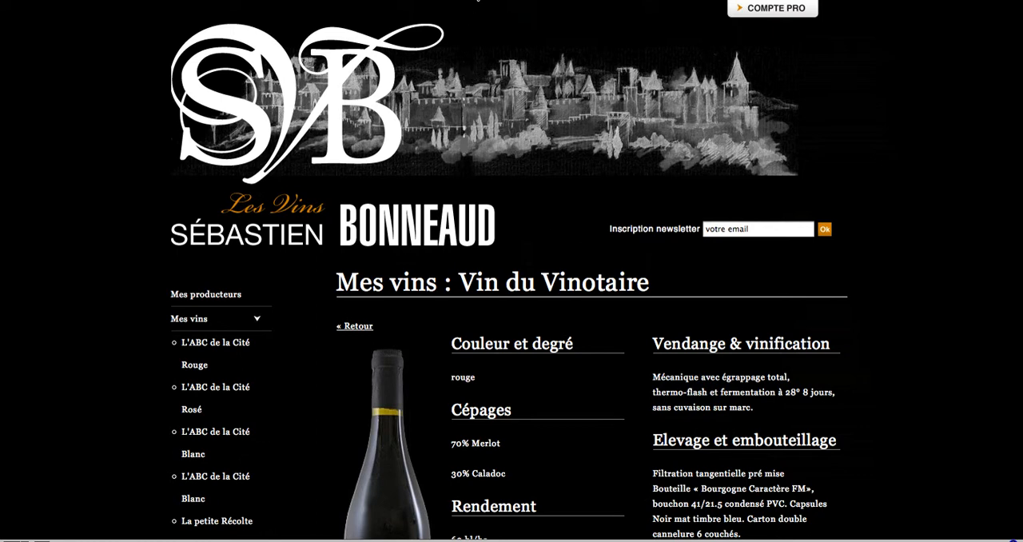
Switch back to éko CMS and delete the product Vin du Vinotaire, confirming the deletion
click(473, 0)
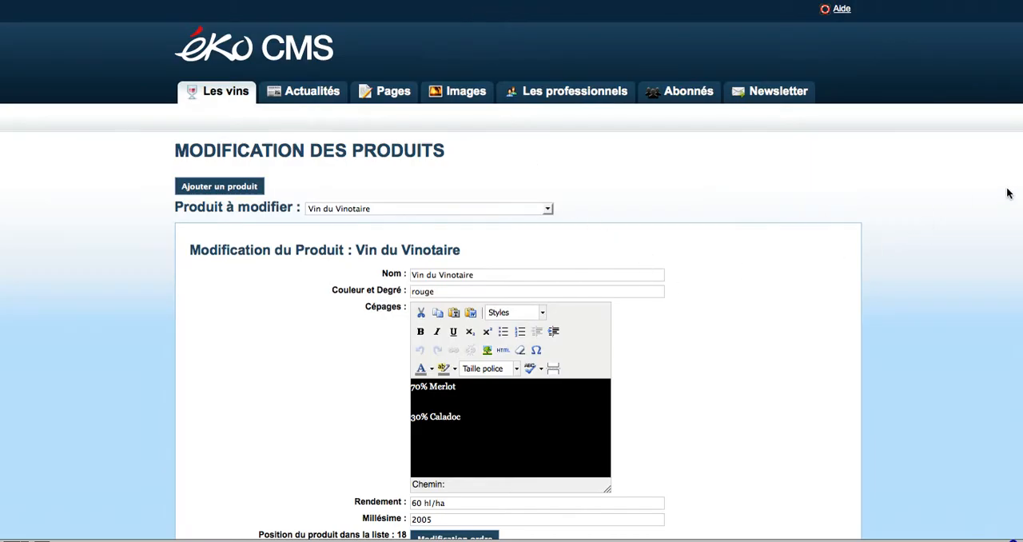
scroll(1005, 194, down, 10)
scroll(987, 472, down, 2)
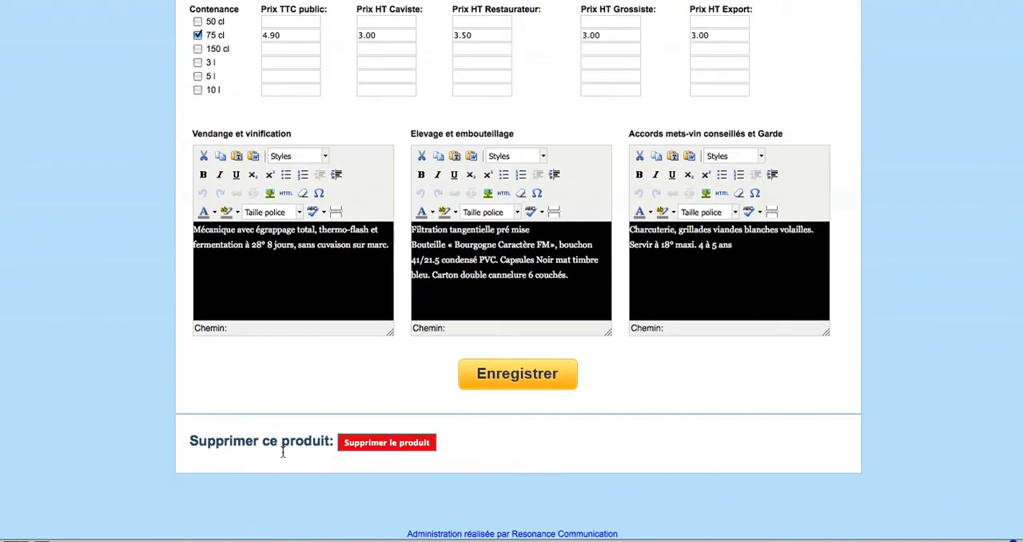
click(375, 446)
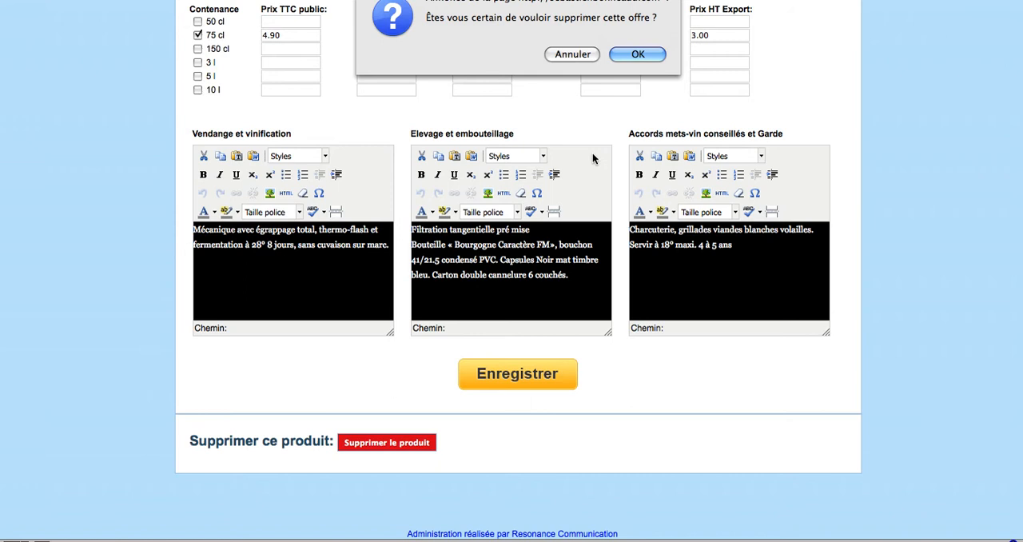
click(639, 54)
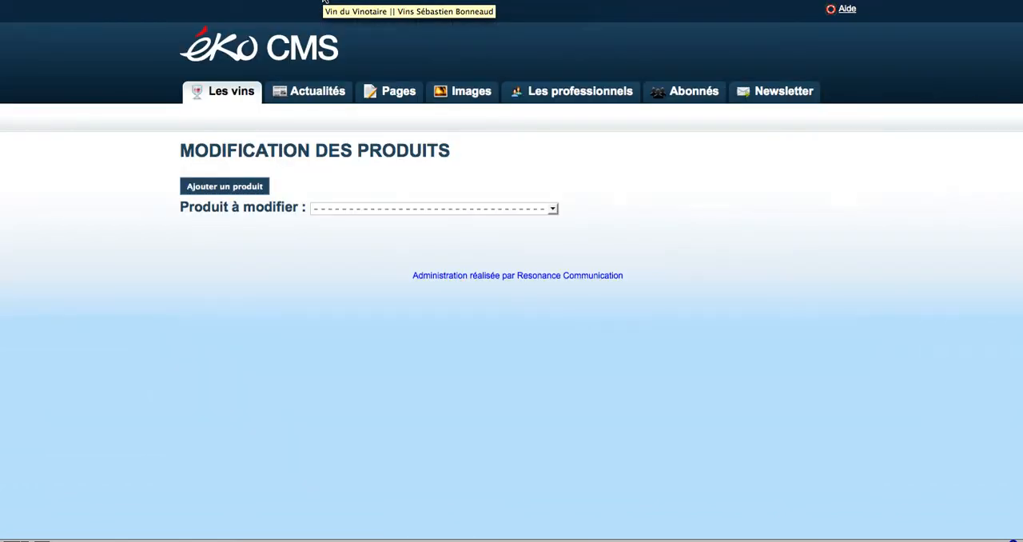
Check the CMS list of modifiable products and the public website's Mes vins catalogue for the deleted Vin du Vinotaire
click(420, 210)
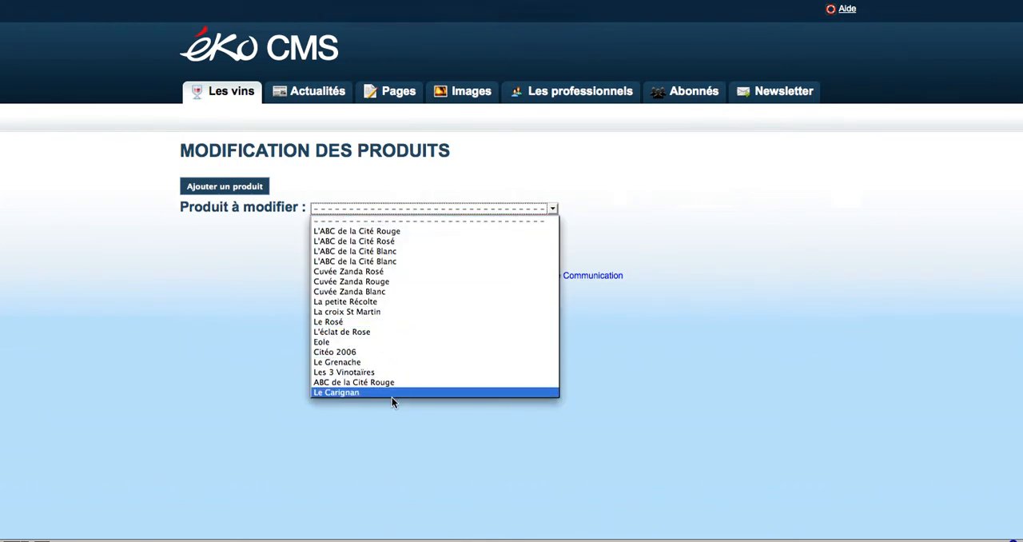
click(335, 2)
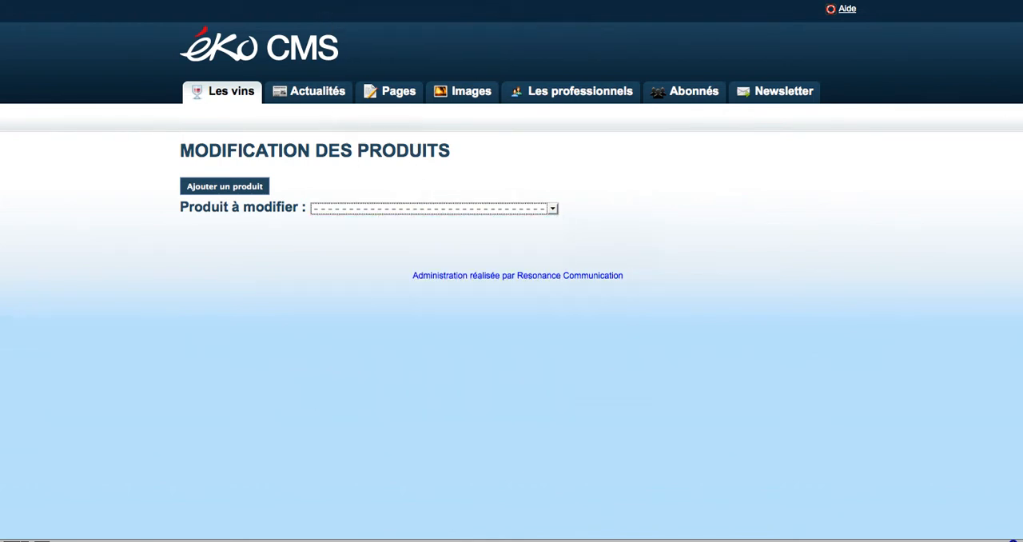
click(318, 1)
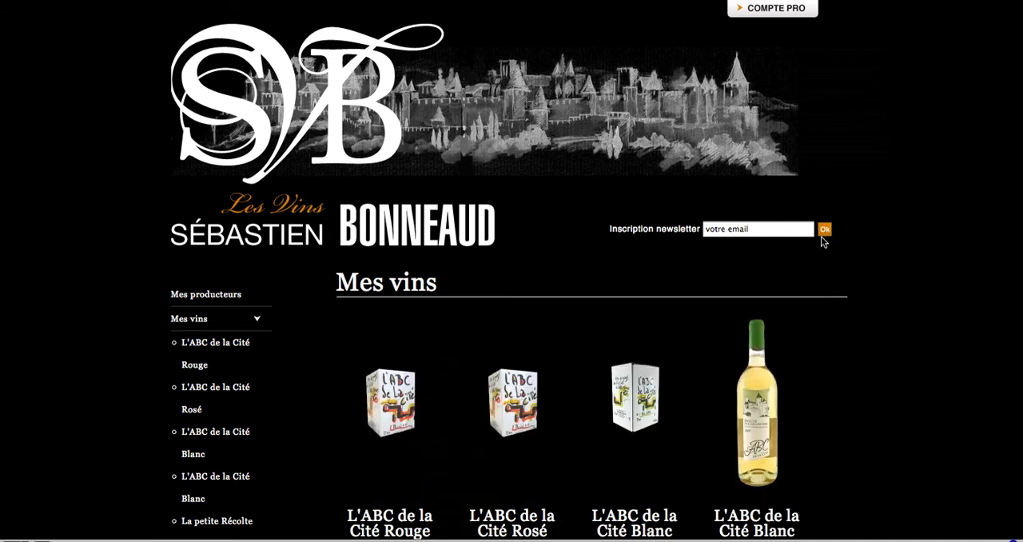
scroll(820, 236, down, 9)
scroll(820, 242, down, 2)
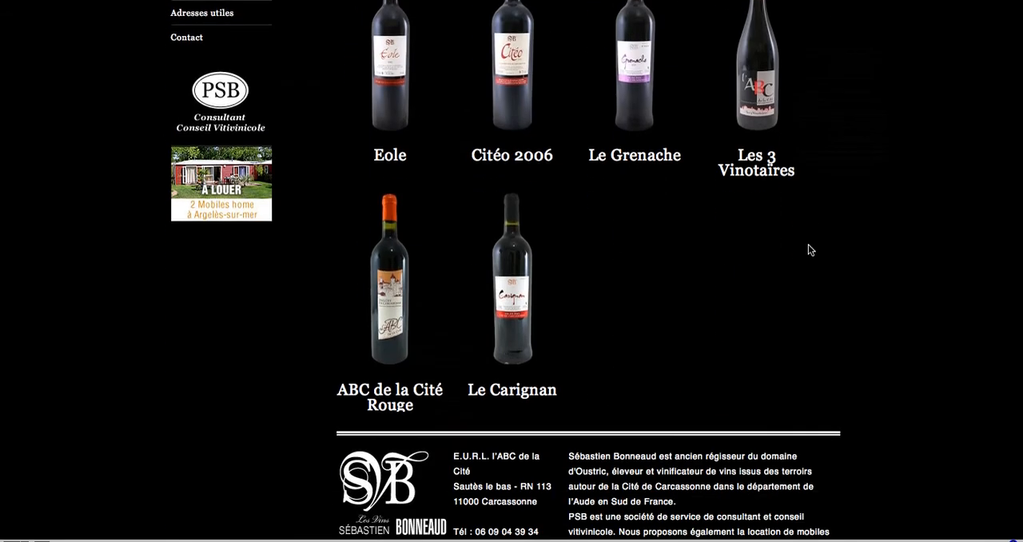
click(600, 313)
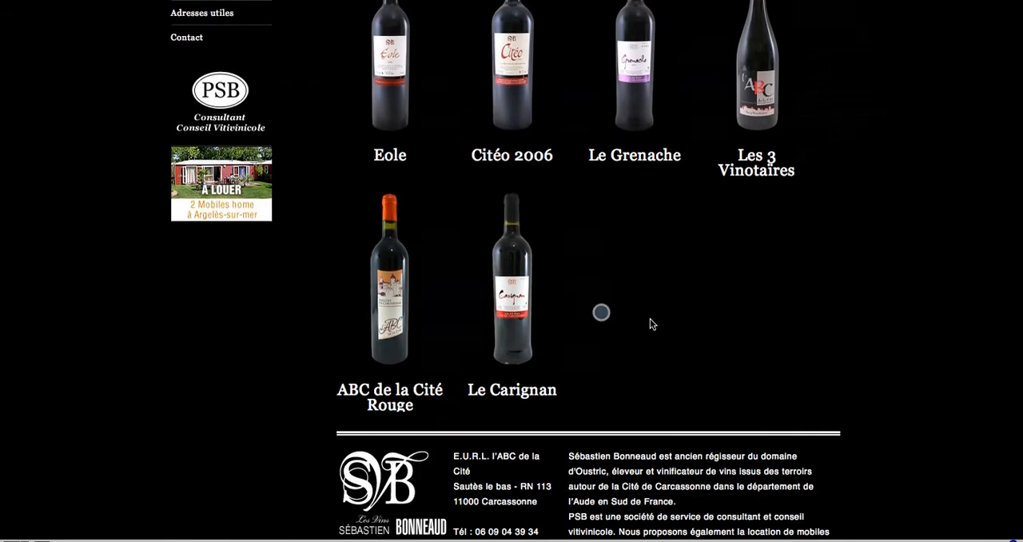